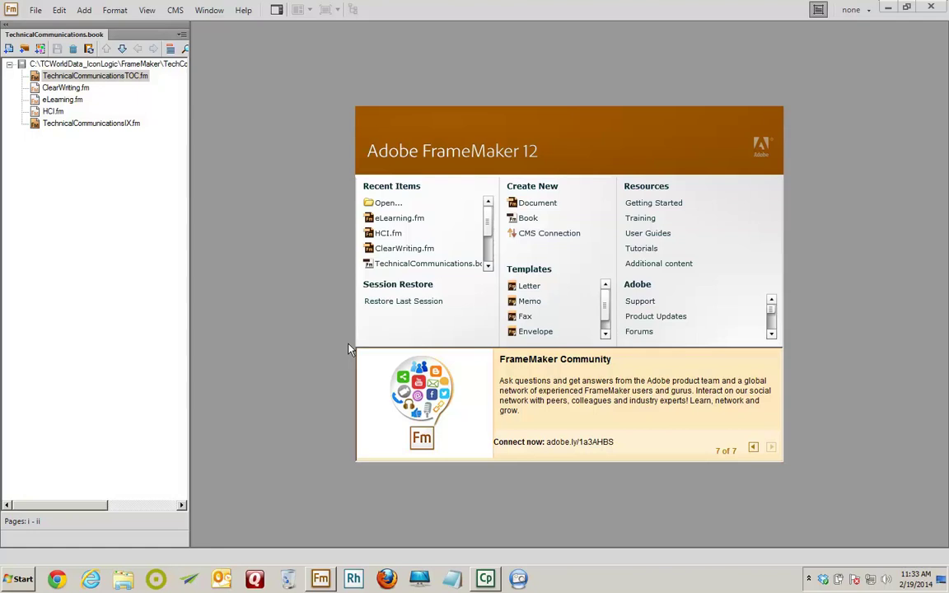
Open the book's table of contents file and its index file to view them, closing each one
{"action": "left_click", "coordinate": [133, 206]}
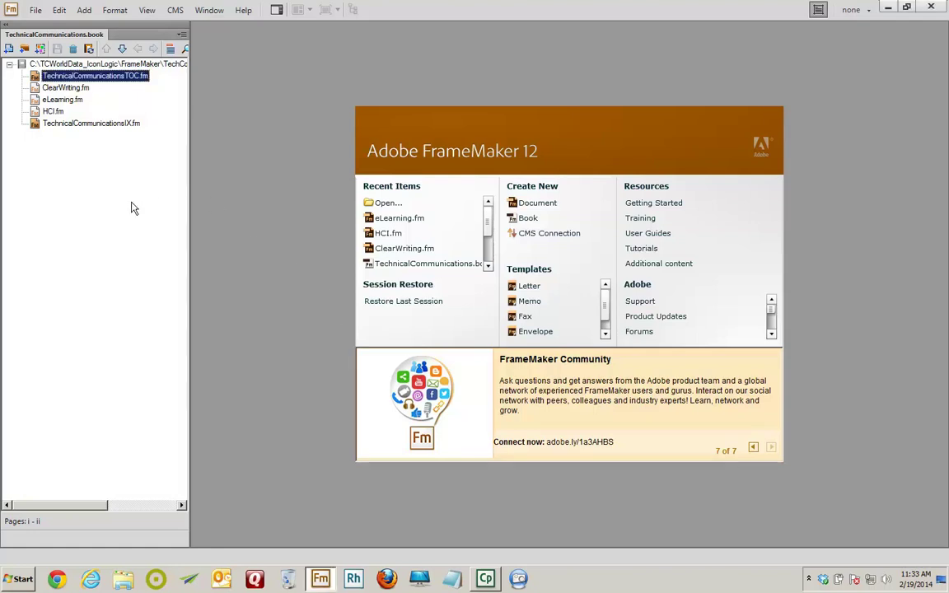
{"action": "double_click", "coordinate": [118, 79]}
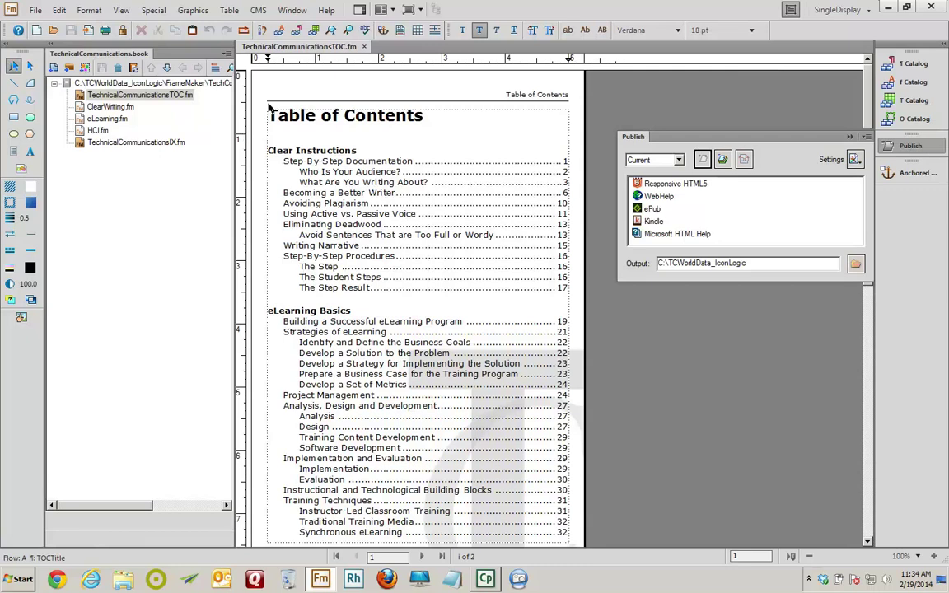
{"action": "left_click", "coordinate": [367, 48]}
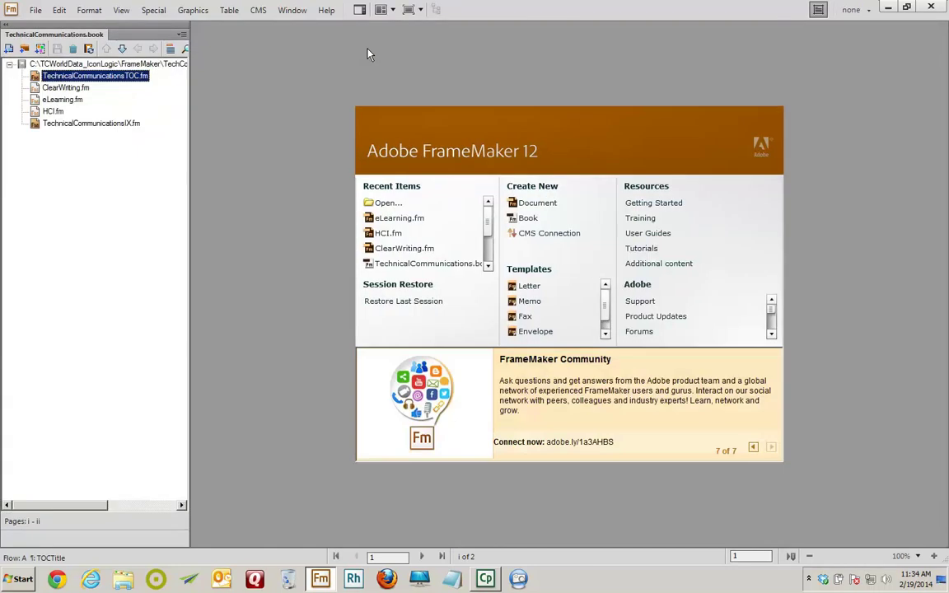
{"action": "double_click", "coordinate": [126, 125]}
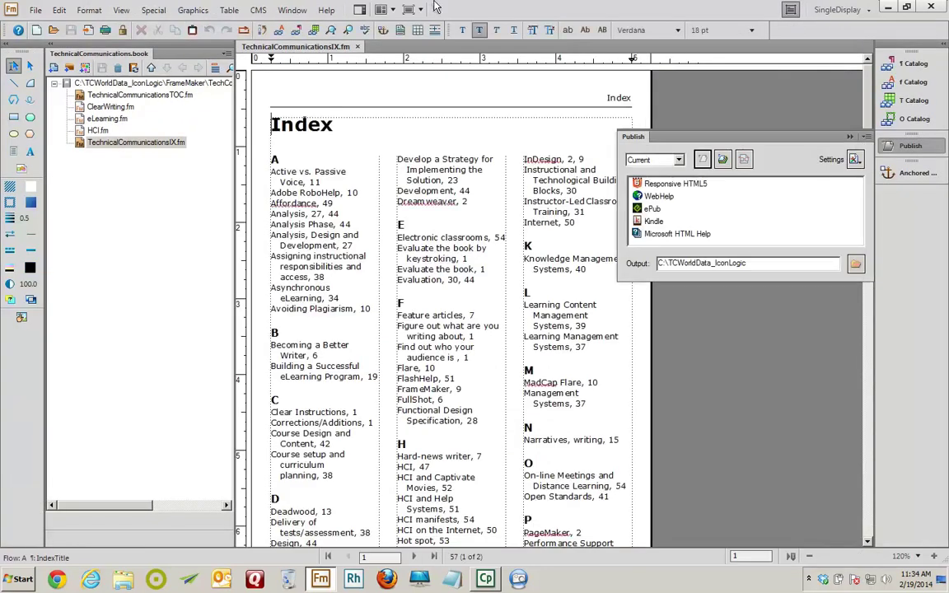
{"action": "left_click", "coordinate": [357, 46]}
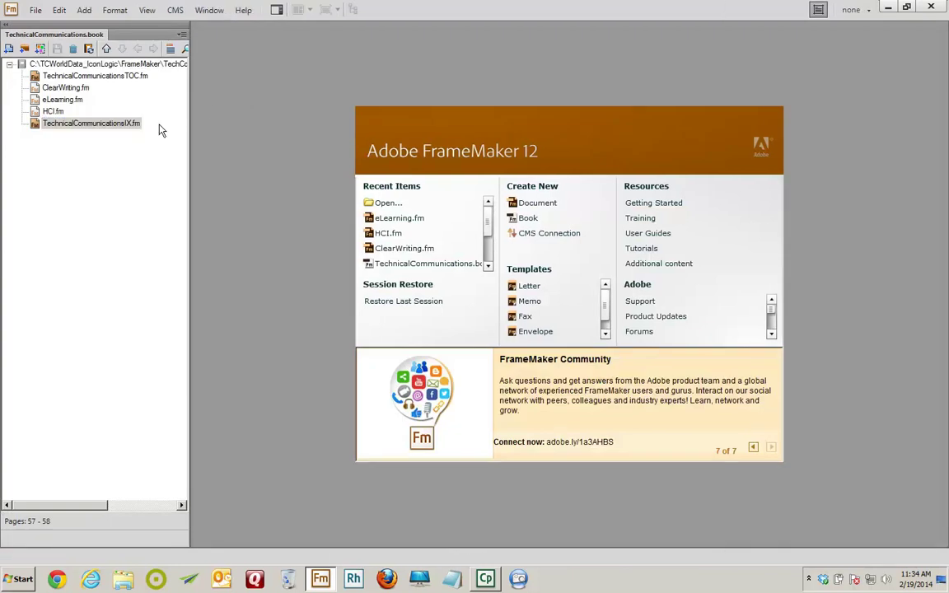
Open ClearWriting.fm to view the chapter, and close it without saving changes
{"action": "double_click", "coordinate": [70, 89]}
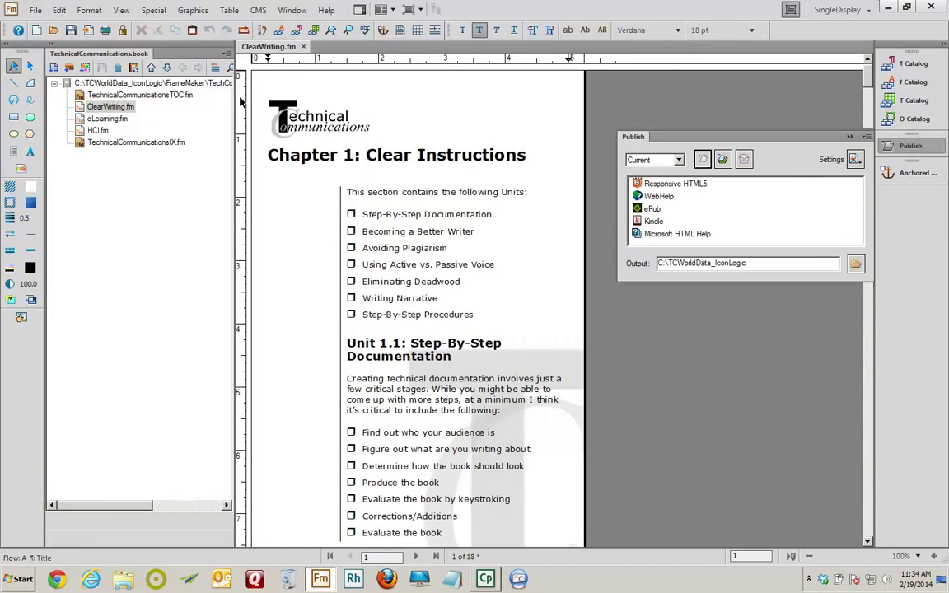
{"action": "left_click", "coordinate": [303, 46]}
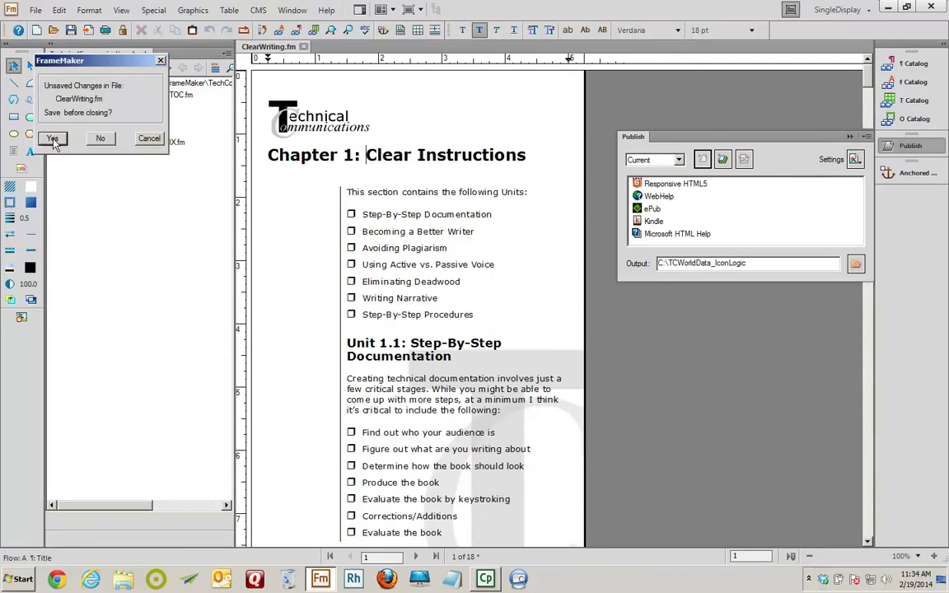
{"action": "left_click", "coordinate": [100, 138]}
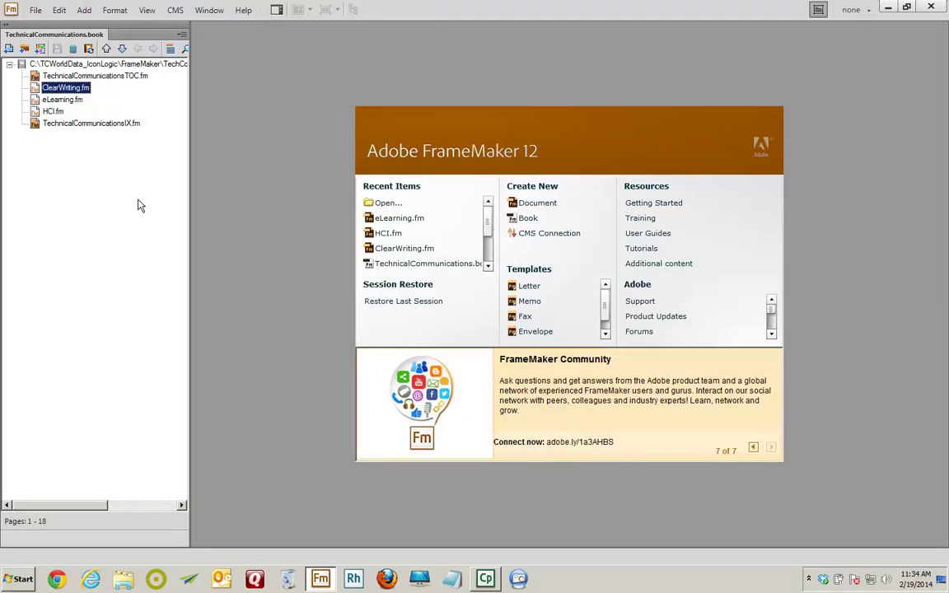
Display the book's publishing options and select the Responsive HTML5 output
{"action": "left_click", "coordinate": [37, 11]}
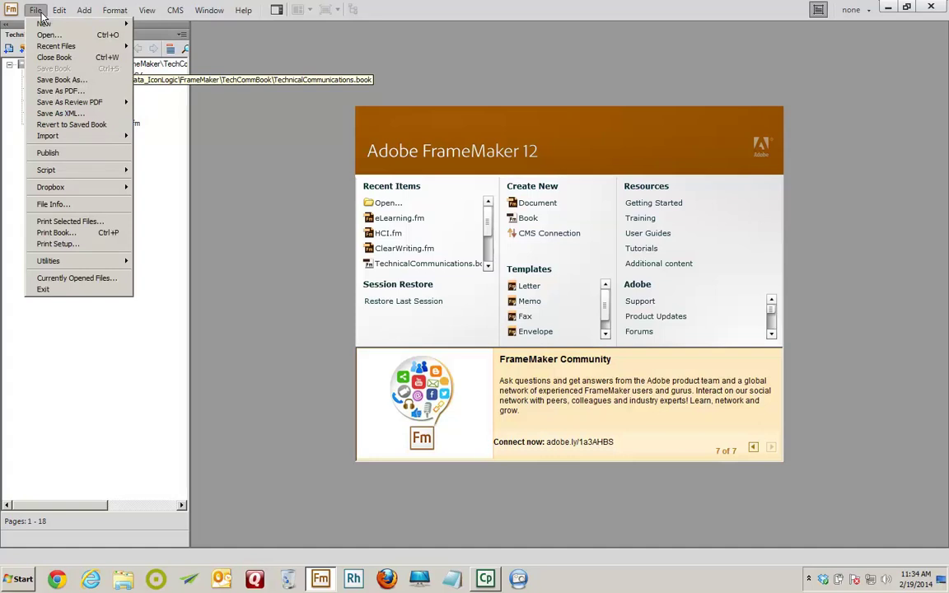
{"action": "left_click", "coordinate": [47, 154]}
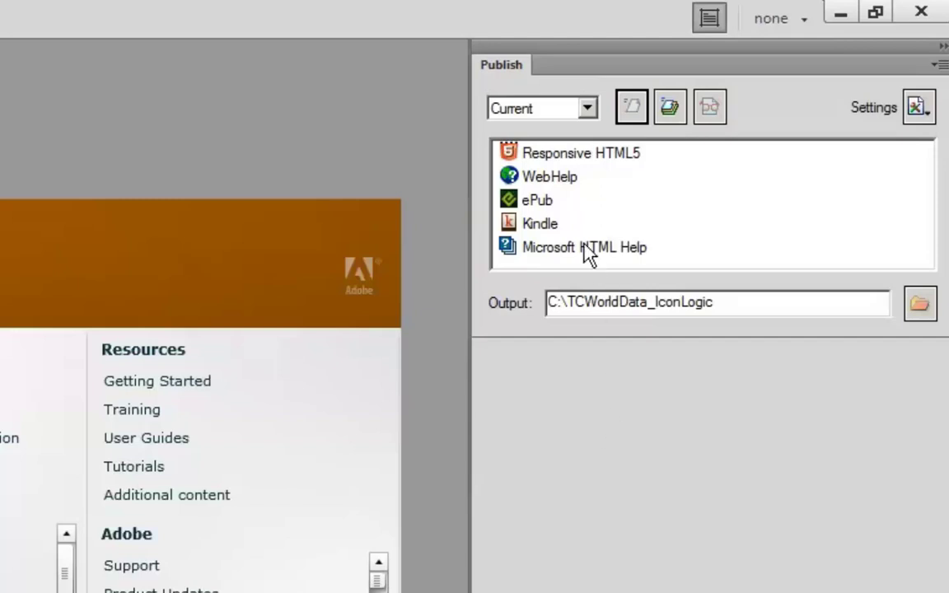
{"action": "left_click", "coordinate": [561, 153]}
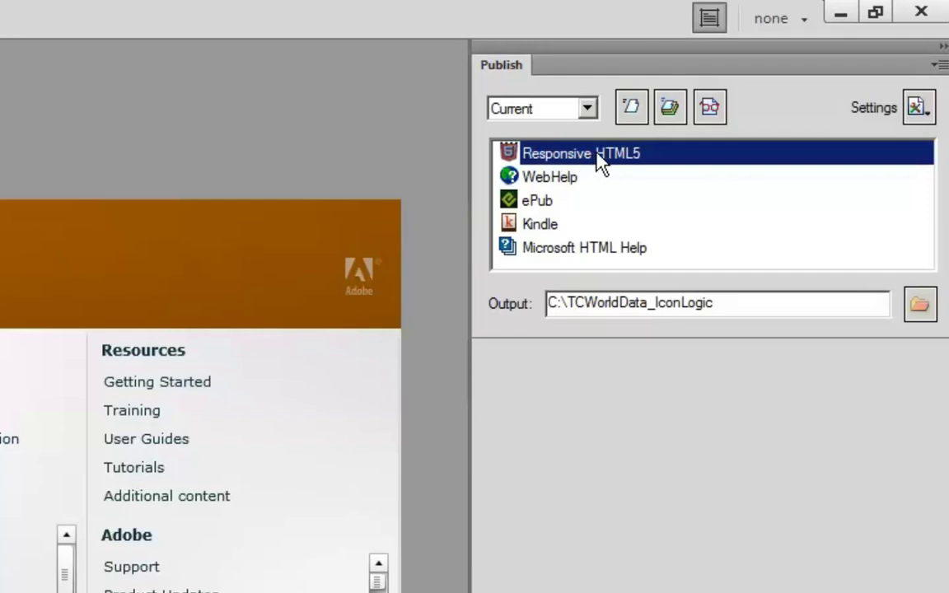
Review the title and general settings of the Responsive HTML5 output, and save and close the settings
{"action": "right_click", "coordinate": [601, 155]}
{"action": "left_click", "coordinate": [617, 163]}
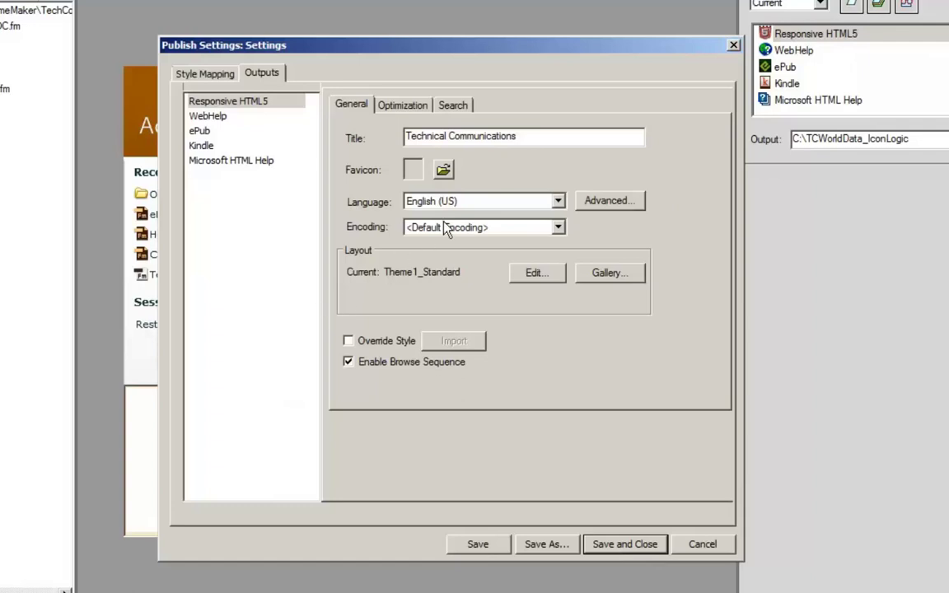
{"action": "left_click_drag", "start_coordinate": [515, 136], "coordinate": [358, 158]}
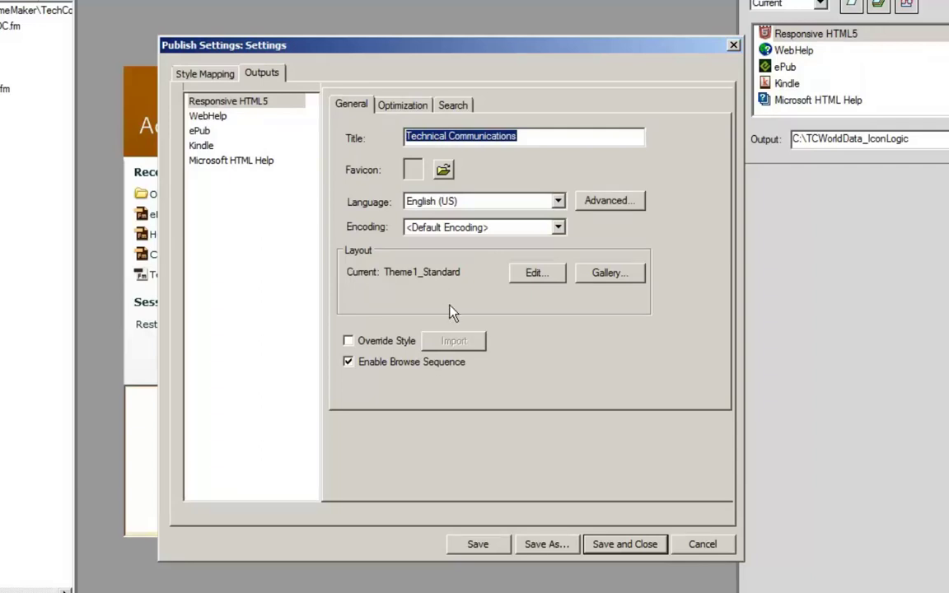
{"action": "left_click", "coordinate": [623, 547]}
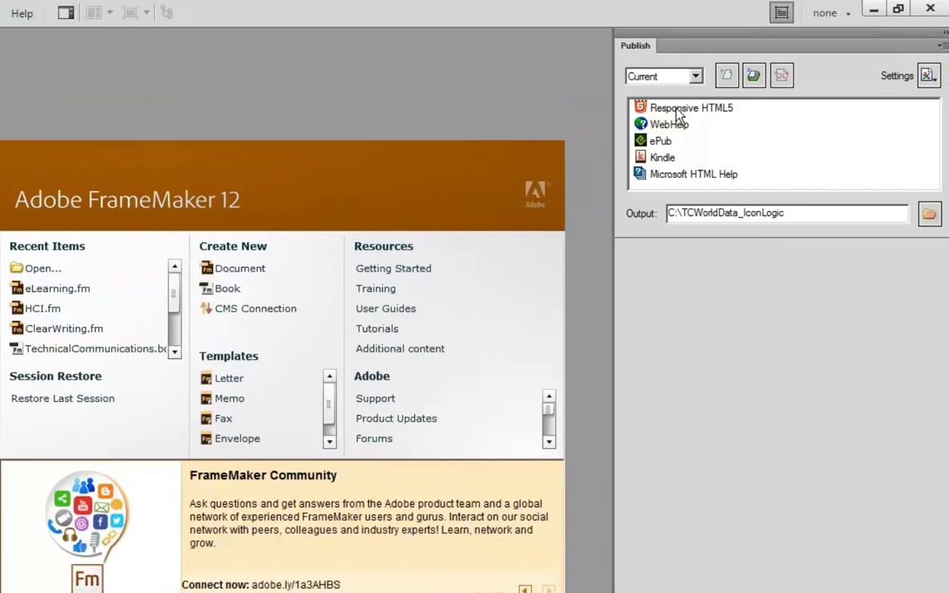
Generate the Responsive HTML5 output of the book and view the result in the browser
{"action": "left_click", "coordinate": [677, 110]}
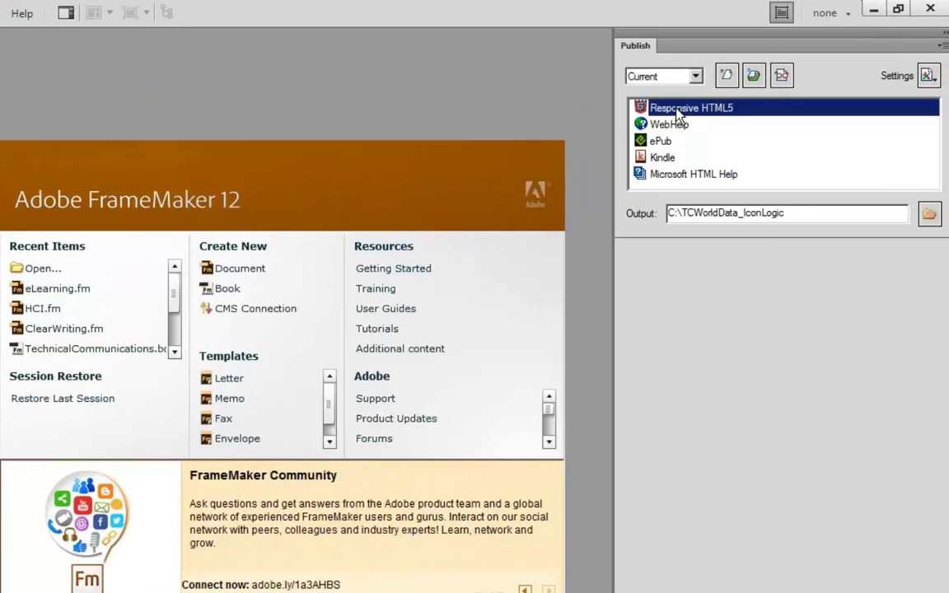
{"action": "left_click", "coordinate": [727, 77]}
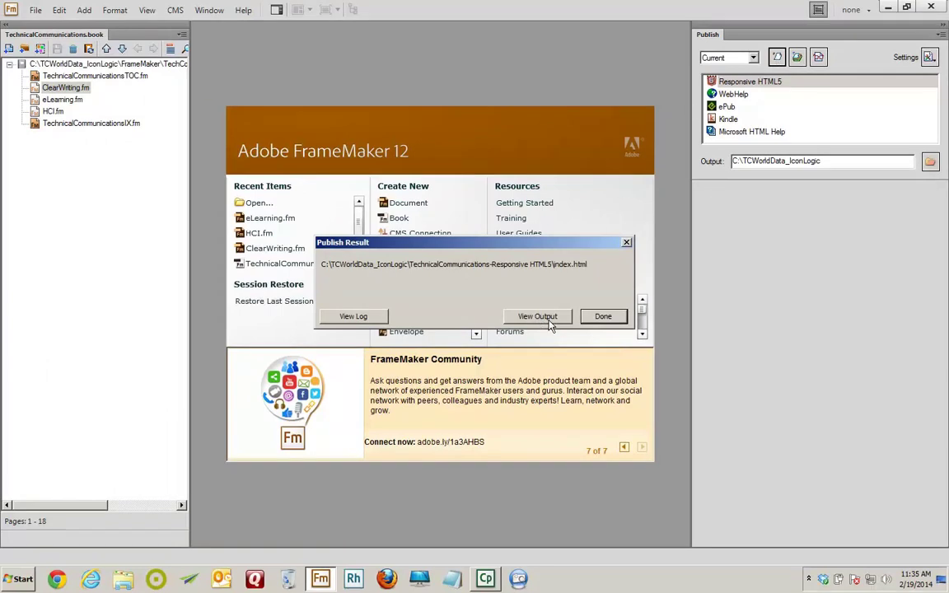
{"action": "left_click", "coordinate": [549, 320]}
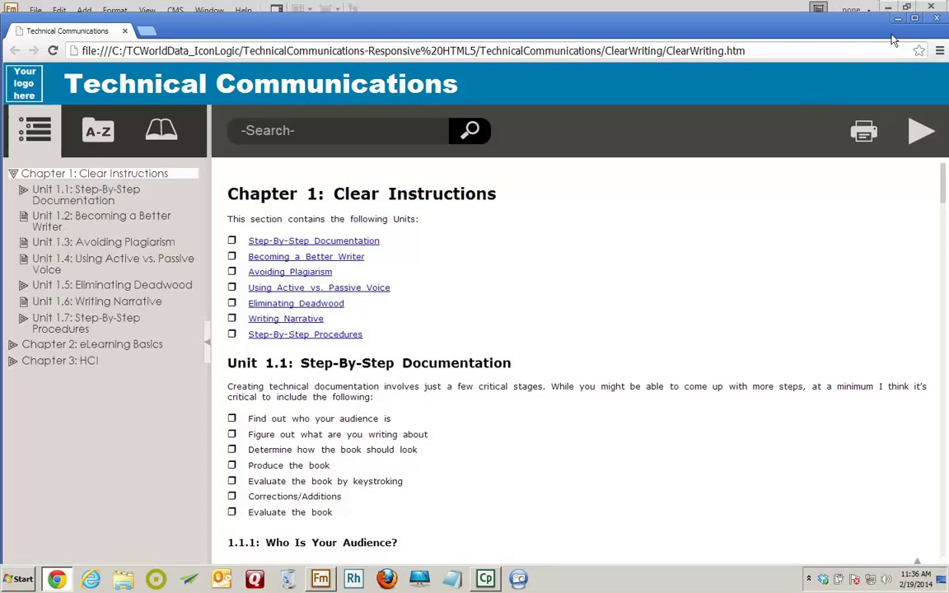
View the published output in a maximized browser window, and shrink the window to check the tablet layout
{"action": "left_click", "coordinate": [914, 19]}
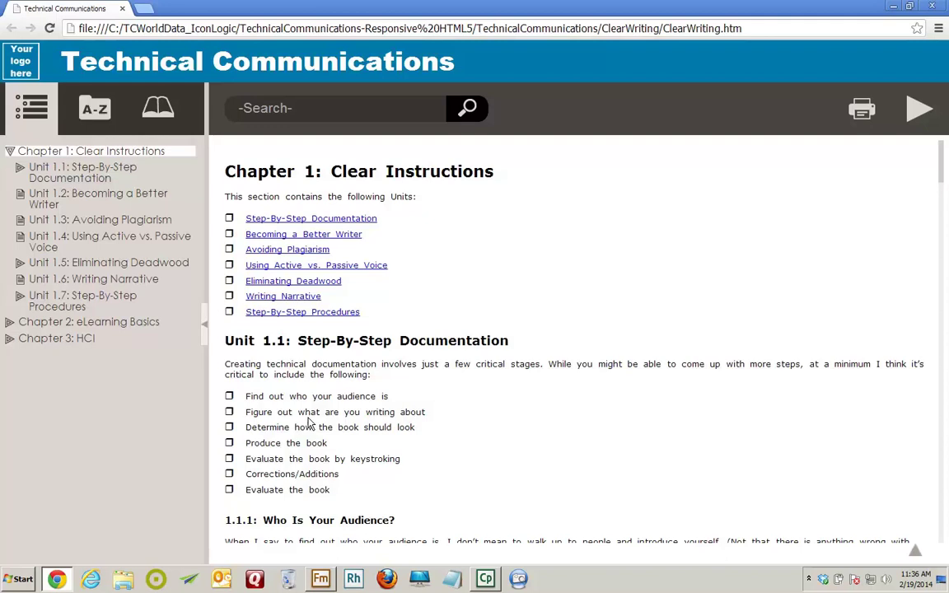
{"action": "left_click", "coordinate": [907, 7]}
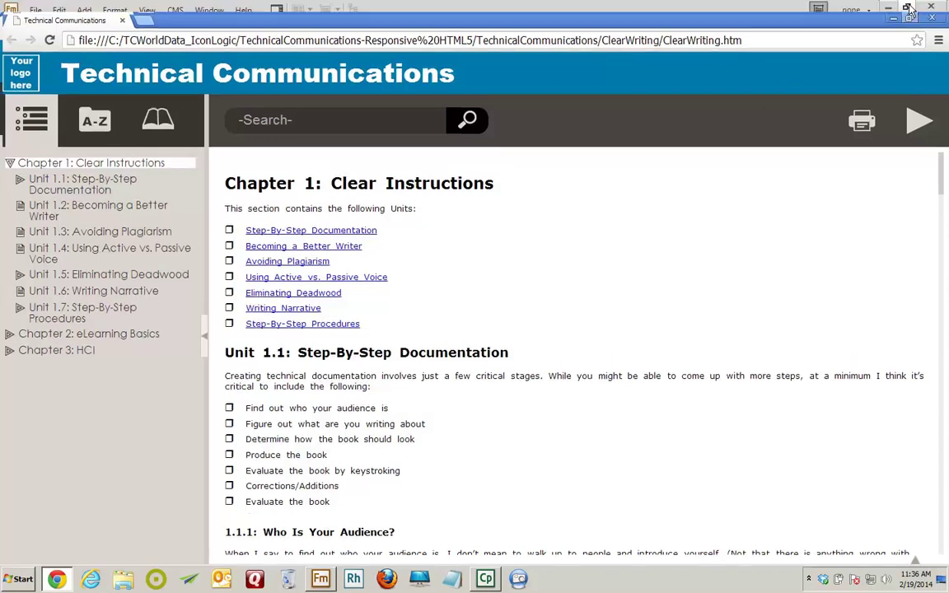
{"action": "left_click_drag", "start_coordinate": [917, 23], "coordinate": [814, 82]}
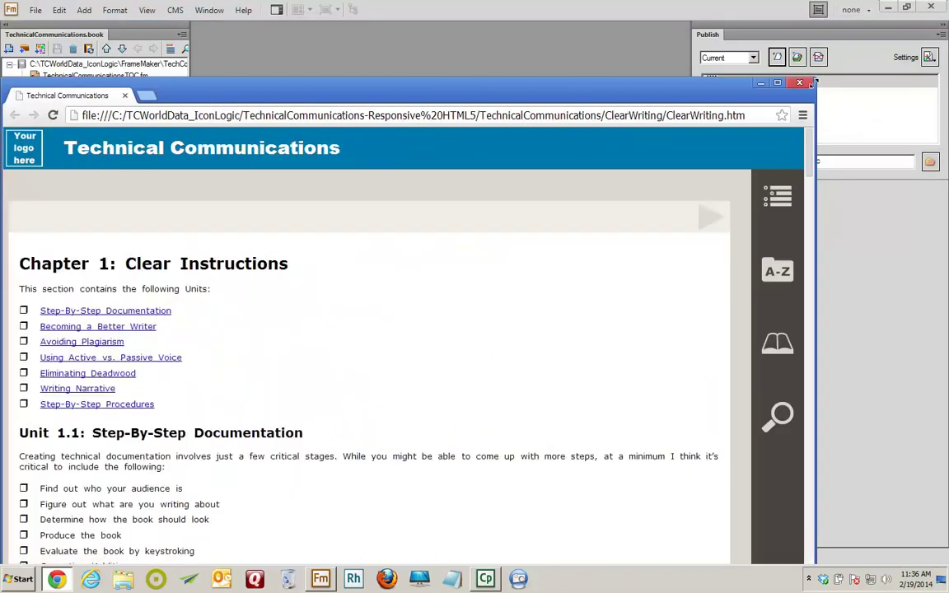
{"action": "left_click_drag", "start_coordinate": [637, 94], "coordinate": [688, 63]}
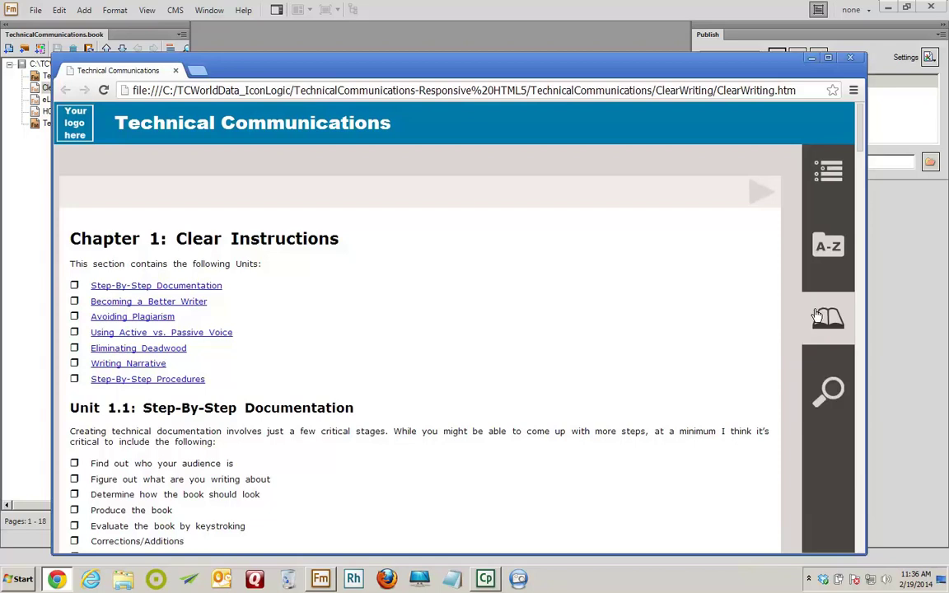
Browse the Table of Contents and Glossary pages in the tablet layout of the output
{"action": "left_click", "coordinate": [827, 178]}
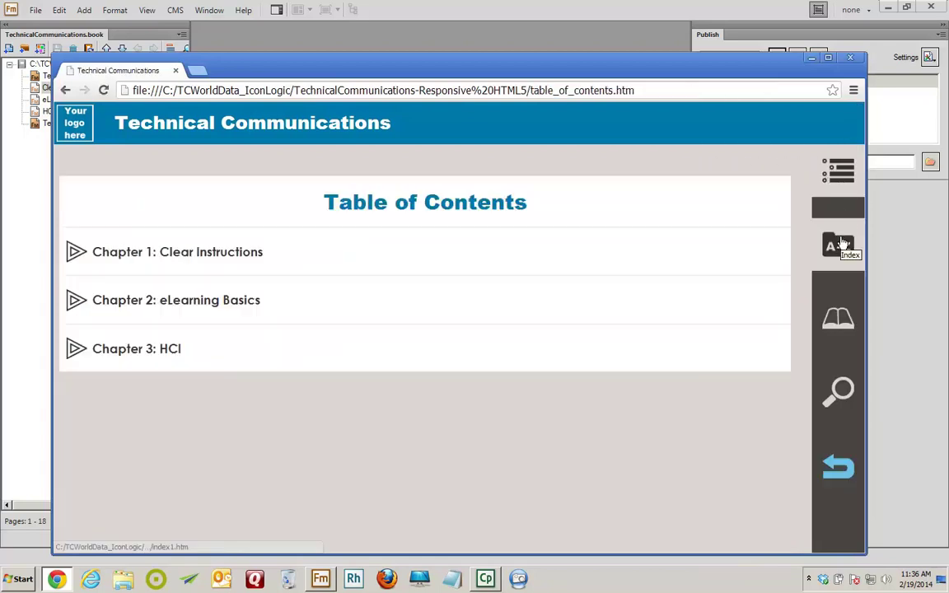
{"action": "left_click", "coordinate": [835, 313]}
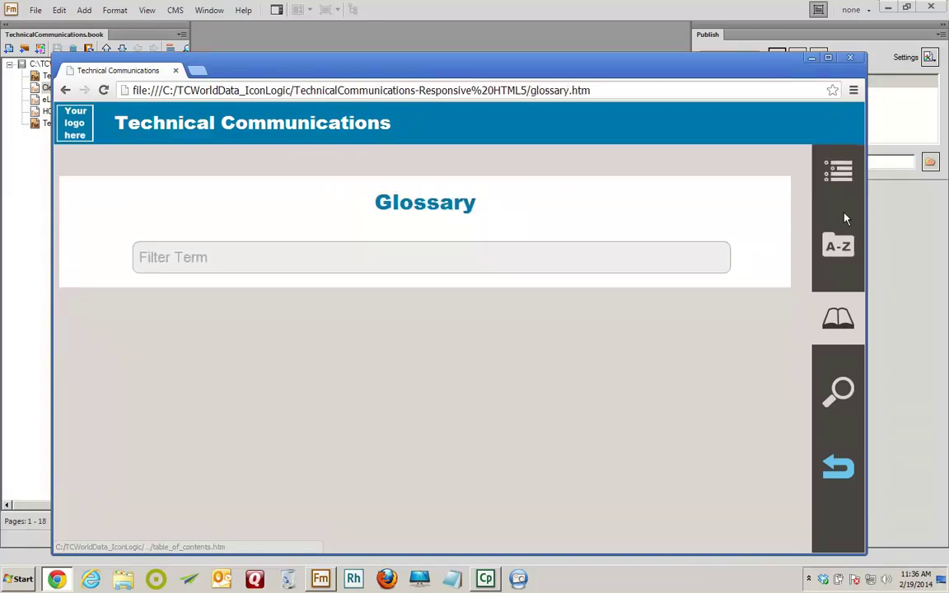
{"action": "left_click", "coordinate": [840, 174]}
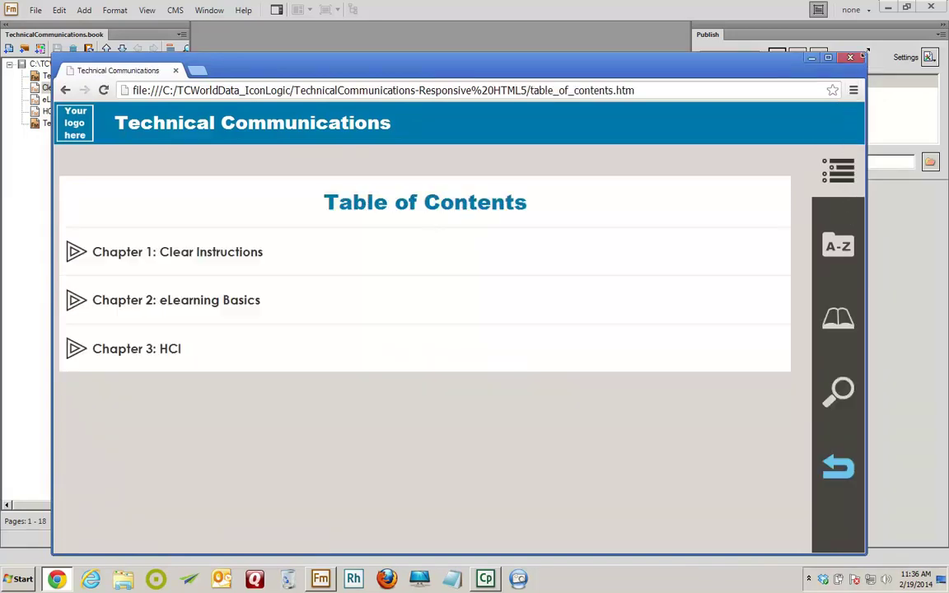
Shrink the browser window to phone size to check the mobile layout, restore the full-screen layout and close the output
{"action": "left_click_drag", "start_coordinate": [864, 55], "coordinate": [480, 122]}
{"action": "left_click_drag", "start_coordinate": [329, 194], "coordinate": [318, 245]}
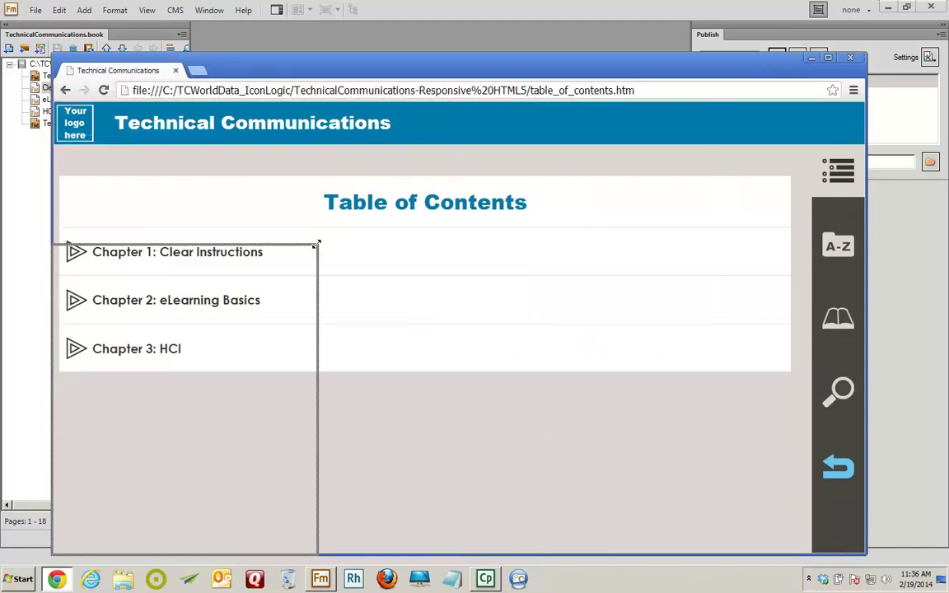
{"action": "left_click_drag", "start_coordinate": [232, 261], "coordinate": [456, 168]}
{"action": "left_click_drag", "start_coordinate": [540, 462], "coordinate": [565, 519]}
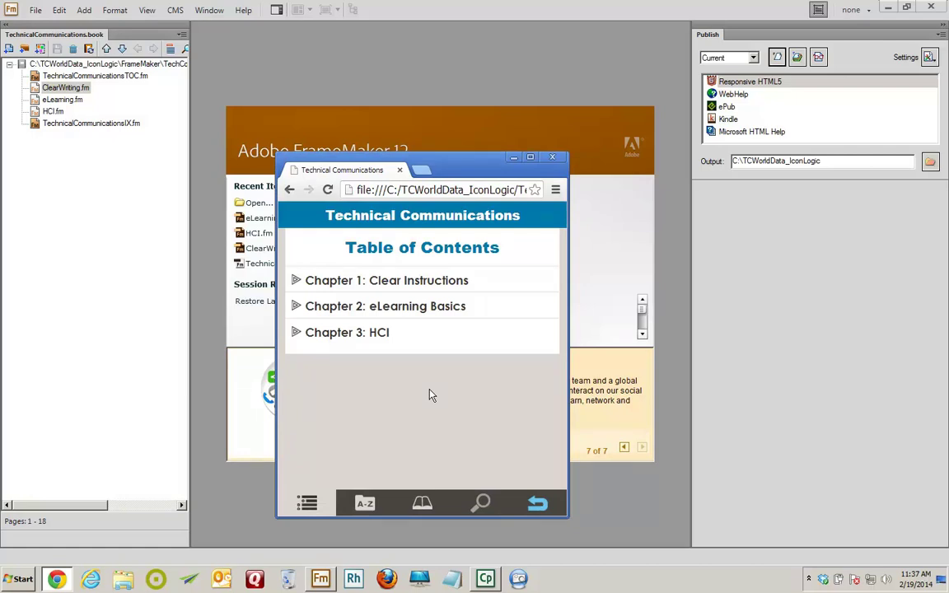
{"action": "left_click", "coordinate": [532, 158]}
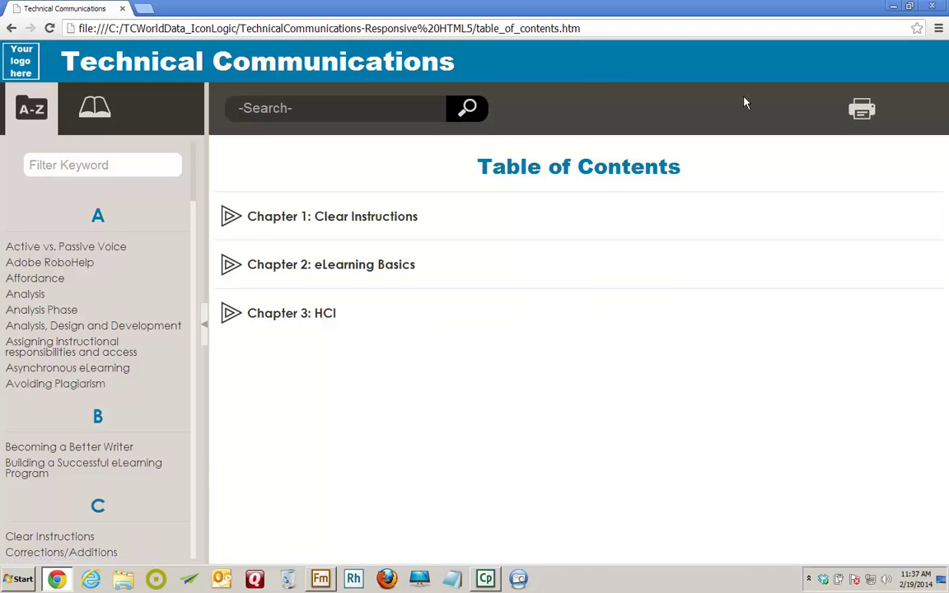
{"action": "left_click", "coordinate": [933, 7]}
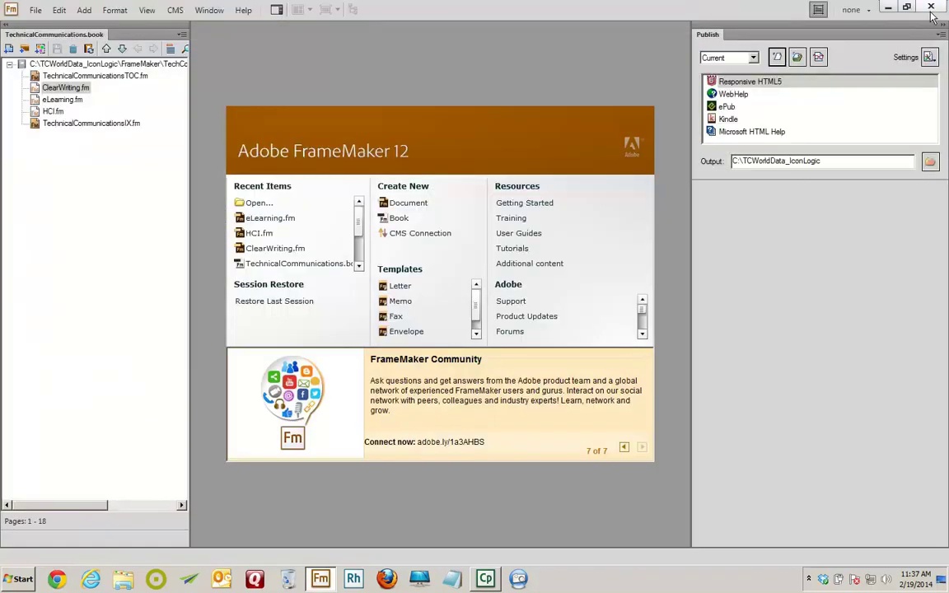
In the Responsive HTML5 settings, replace the Theme1_Standard layout's header logo with the PNG image from the TCWorldData_IconLogic Images folder
{"action": "right_click", "coordinate": [751, 83]}
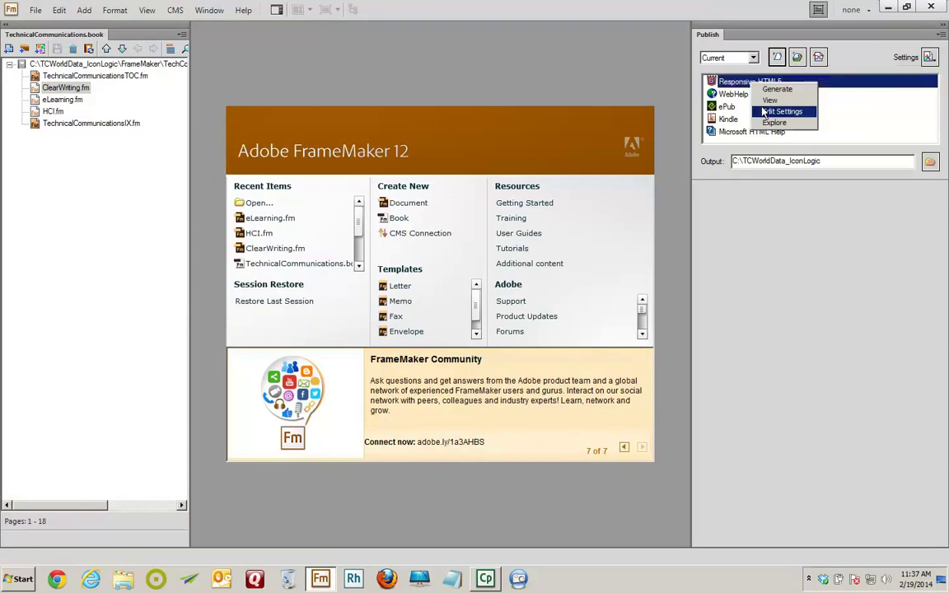
{"action": "left_click", "coordinate": [764, 112]}
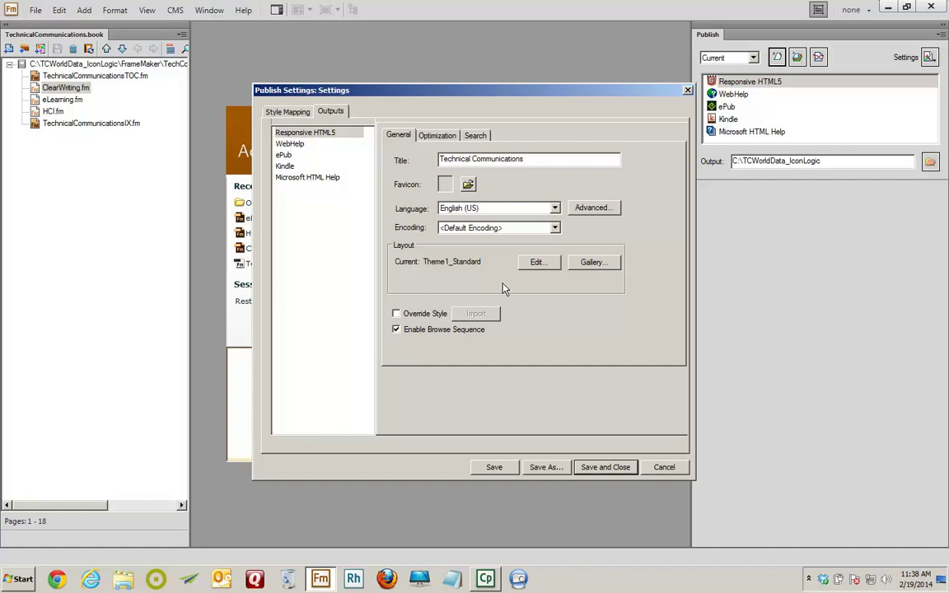
{"action": "left_click", "coordinate": [544, 265]}
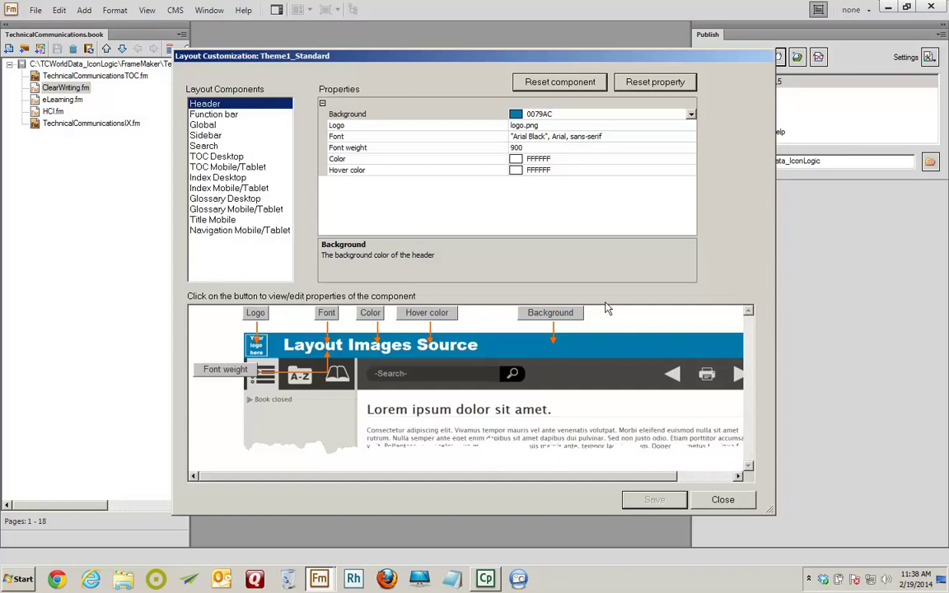
{"action": "left_click", "coordinate": [557, 127]}
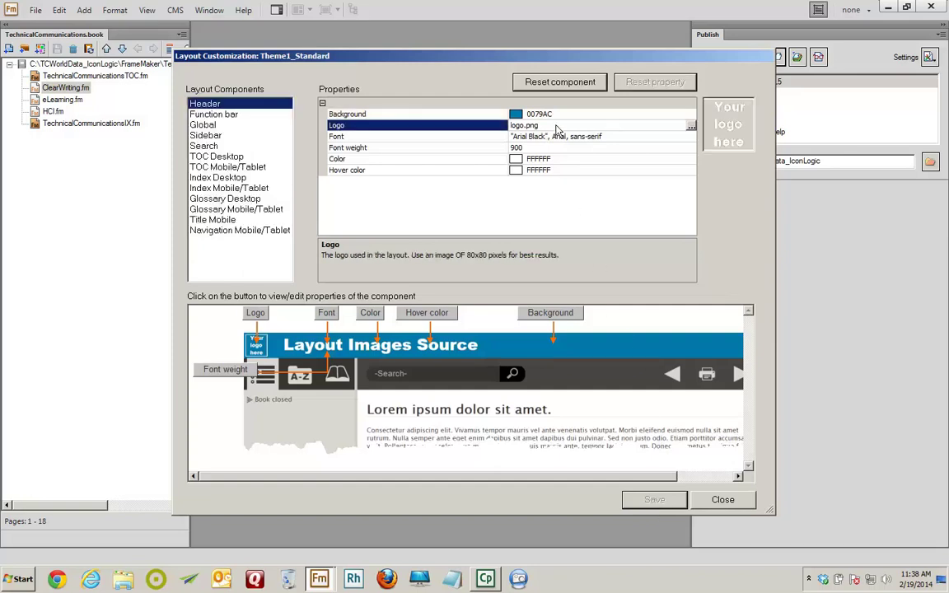
{"action": "left_click", "coordinate": [690, 128]}
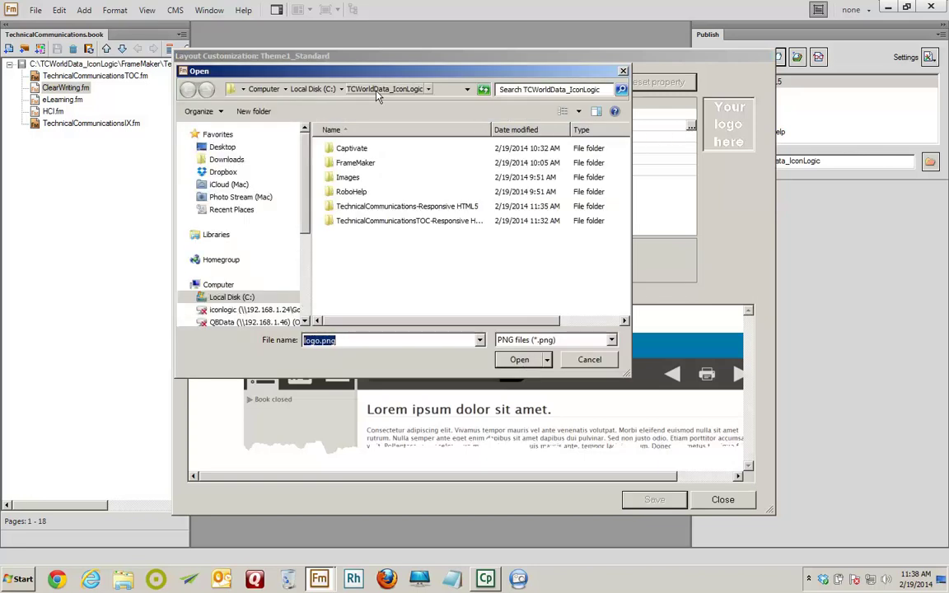
{"action": "double_click", "coordinate": [346, 177]}
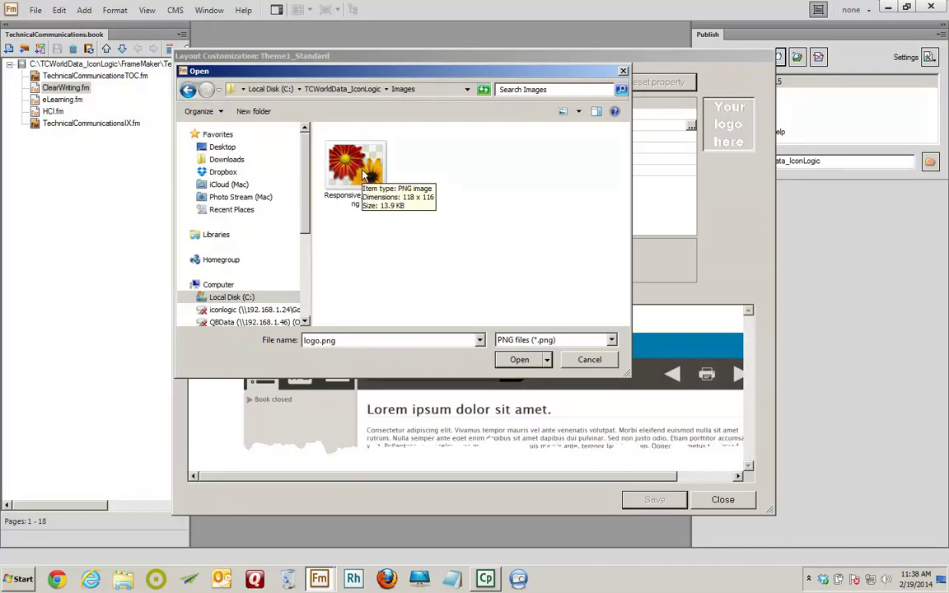
{"action": "double_click", "coordinate": [362, 175]}
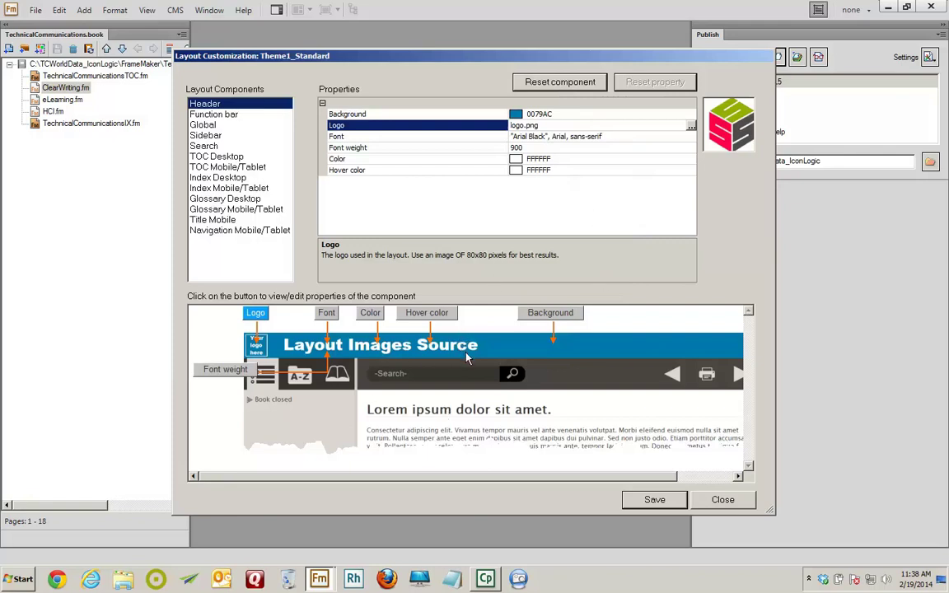
Set the header's background to white (FFFFFF) and its link color to black (000000) in the layout
{"action": "left_click", "coordinate": [557, 320]}
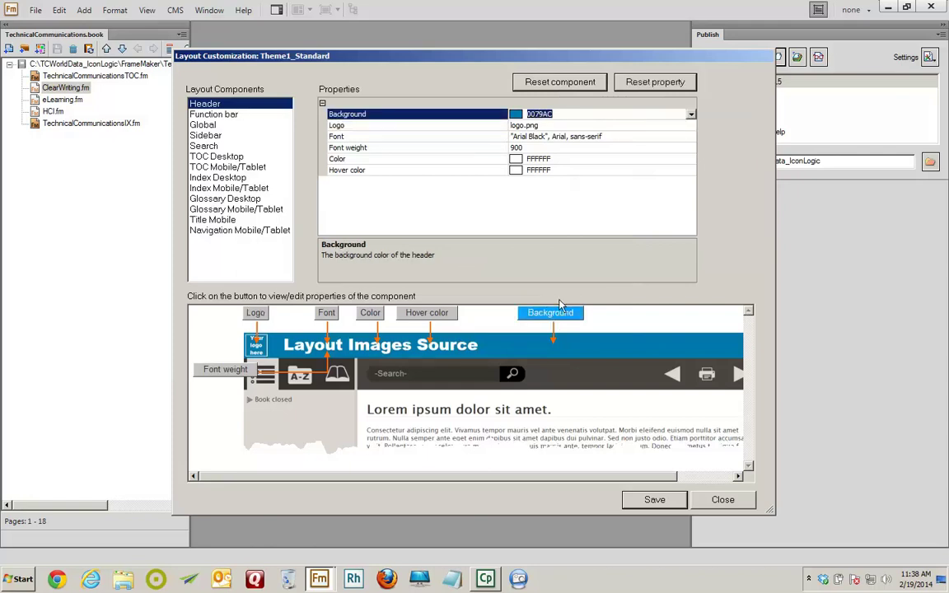
{"action": "left_click", "coordinate": [691, 114]}
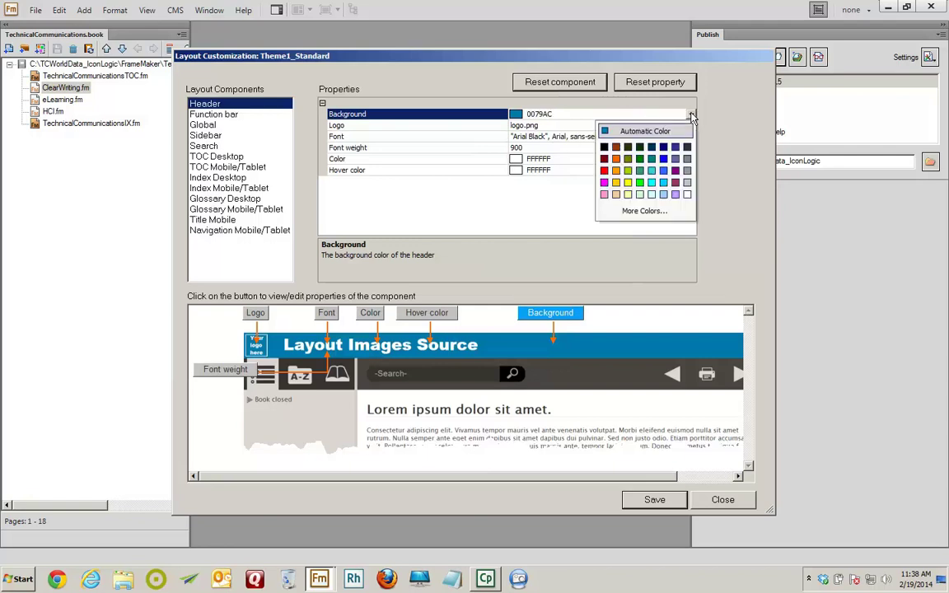
{"action": "left_click", "coordinate": [687, 194]}
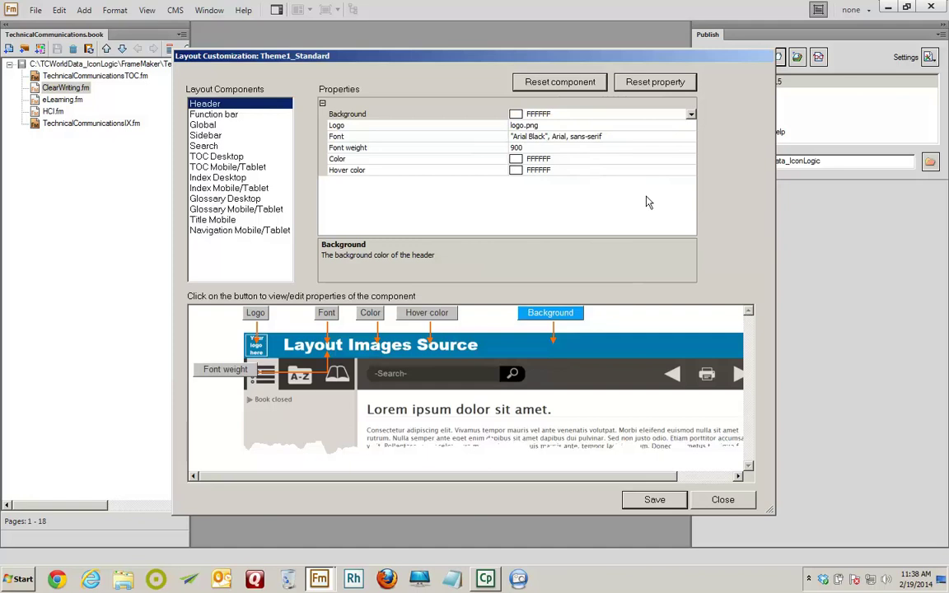
{"action": "left_click", "coordinate": [326, 317]}
{"action": "left_click", "coordinate": [595, 159]}
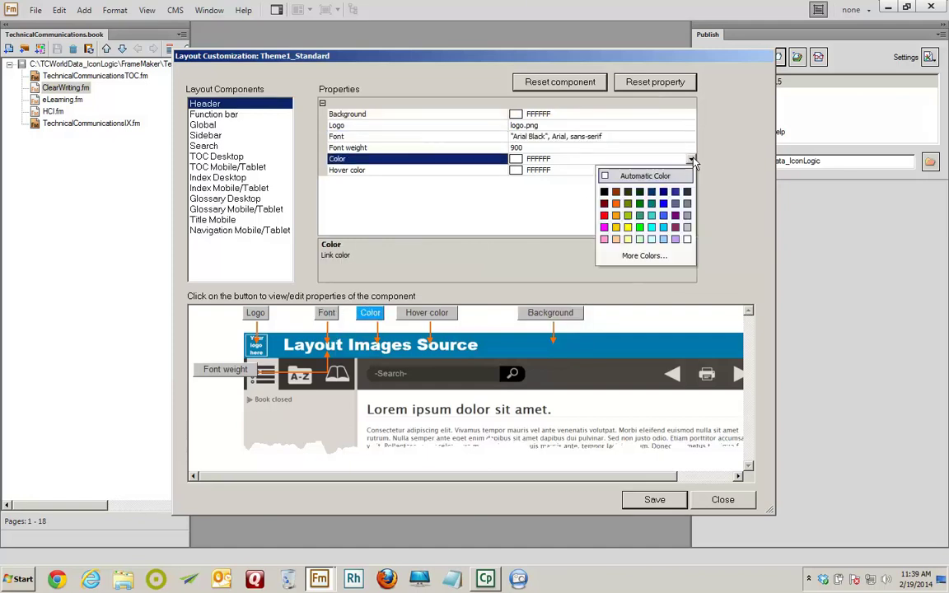
{"action": "left_click", "coordinate": [604, 191]}
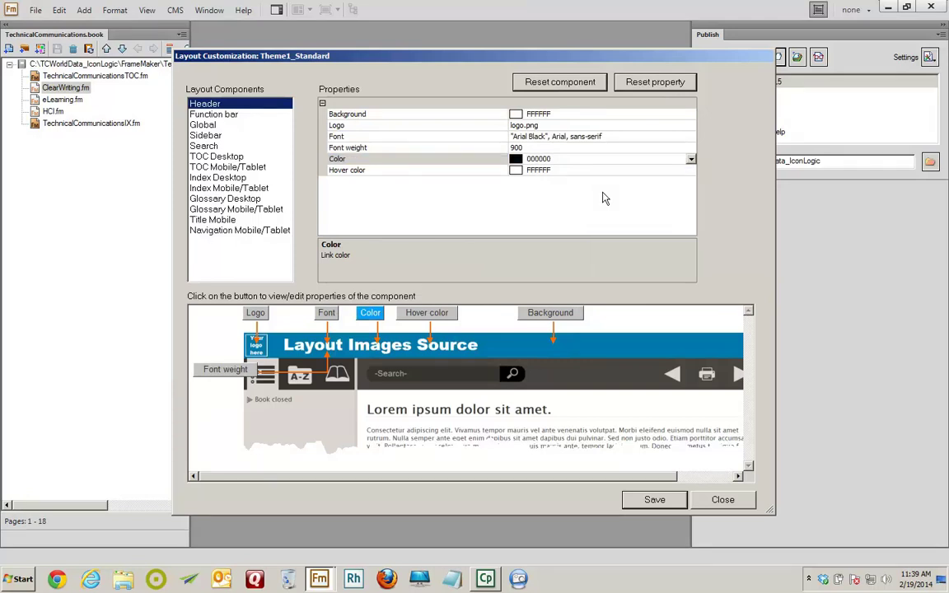
Save and close the Theme1_Standard layout customization, and save and close the publish settings
{"action": "left_click", "coordinate": [655, 500]}
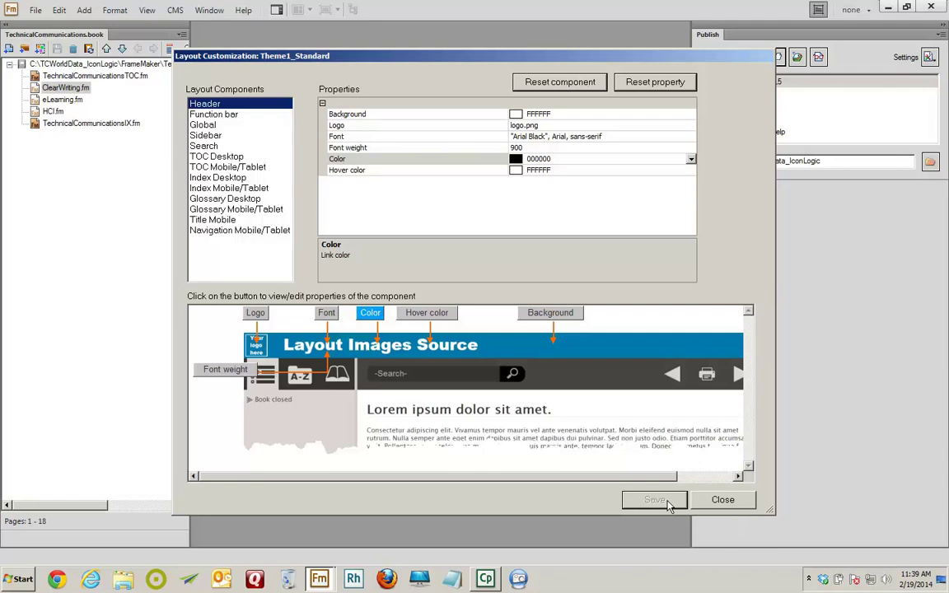
{"action": "left_click", "coordinate": [722, 500]}
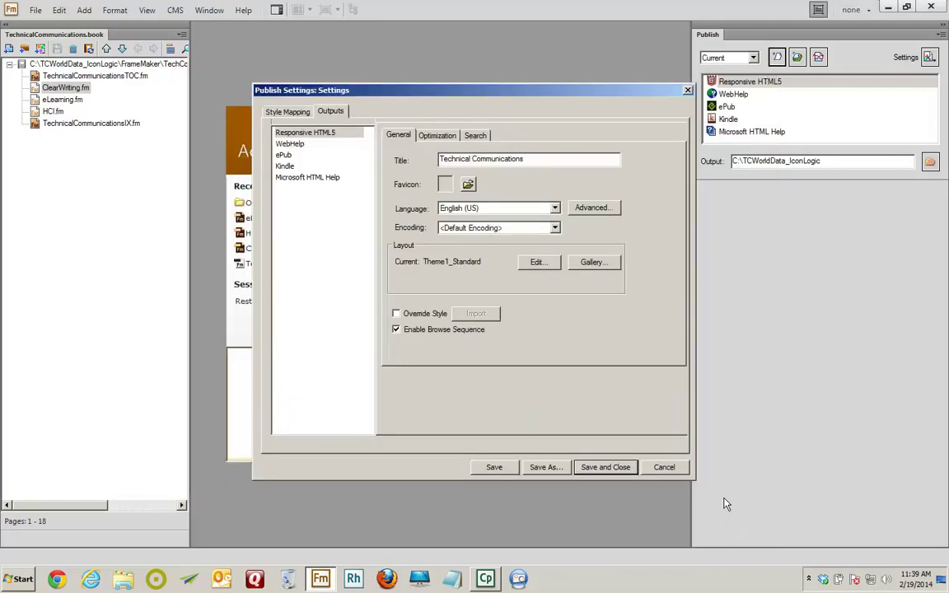
{"action": "left_click", "coordinate": [606, 467]}
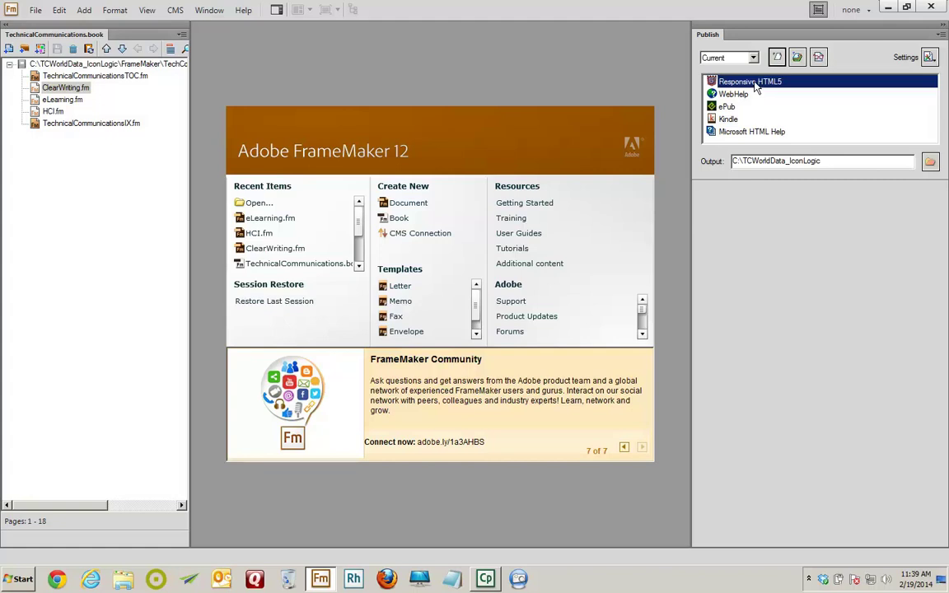
Publish the book as Responsive HTML5 again and examine the Clear Instructions chapter in the output, down to the "Stress anyone?" heading
{"action": "left_click", "coordinate": [776, 58]}
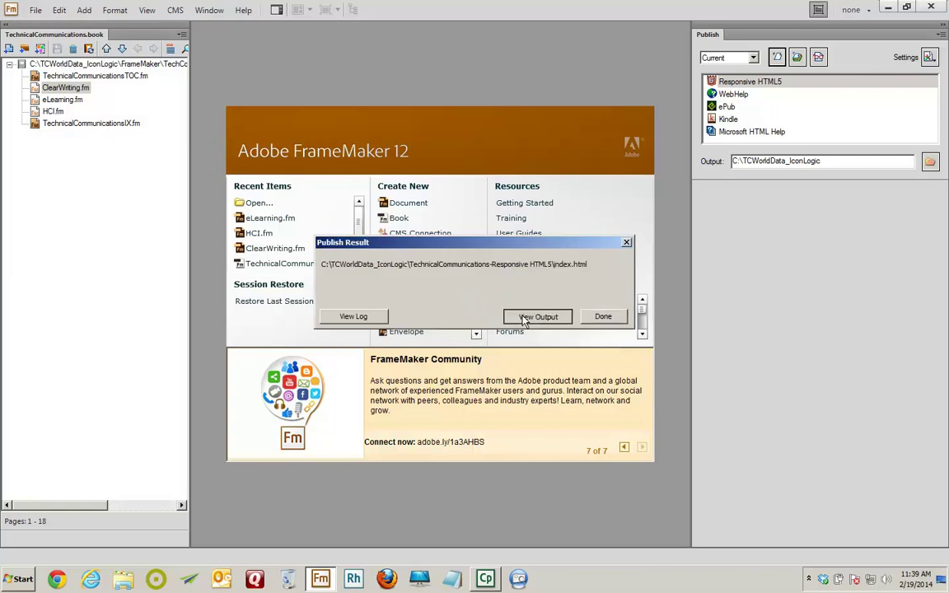
{"action": "left_click", "coordinate": [524, 320]}
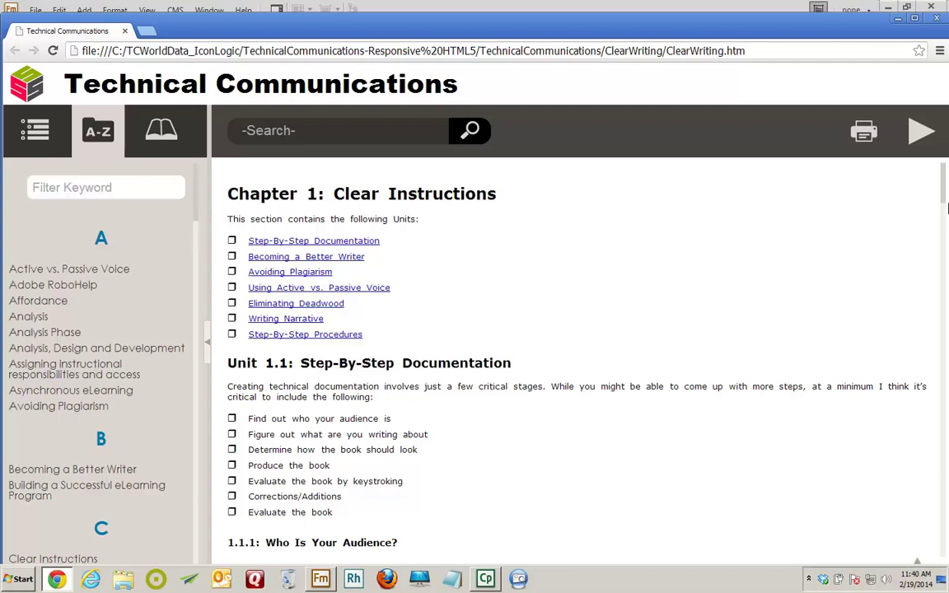
{"action": "left_click_drag", "start_coordinate": [945, 198], "coordinate": [945, 228]}
{"action": "scroll", "coordinate": [941, 249], "scroll_direction": "down", "scroll_amount": 3}
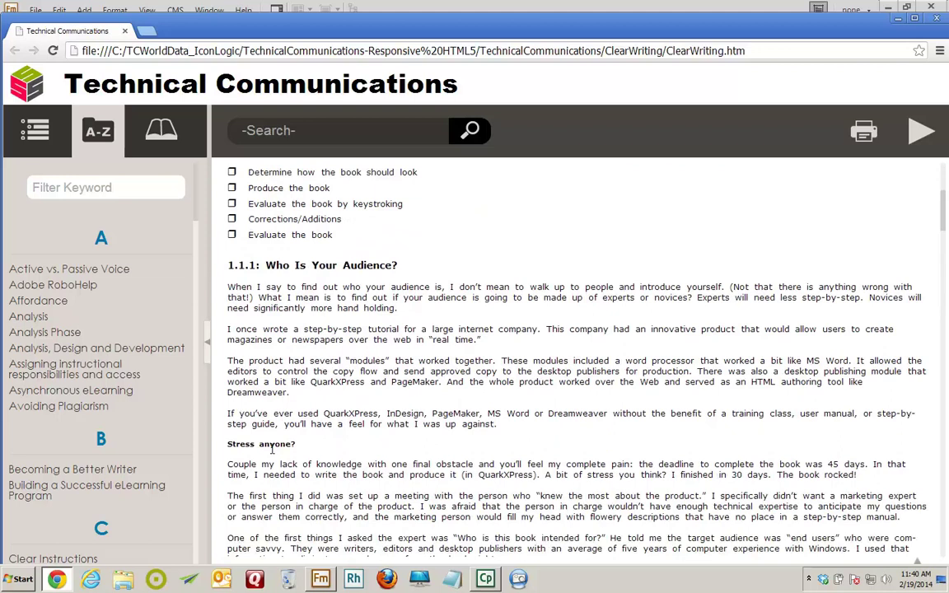
{"action": "left_click_drag", "start_coordinate": [228, 444], "coordinate": [307, 447]}
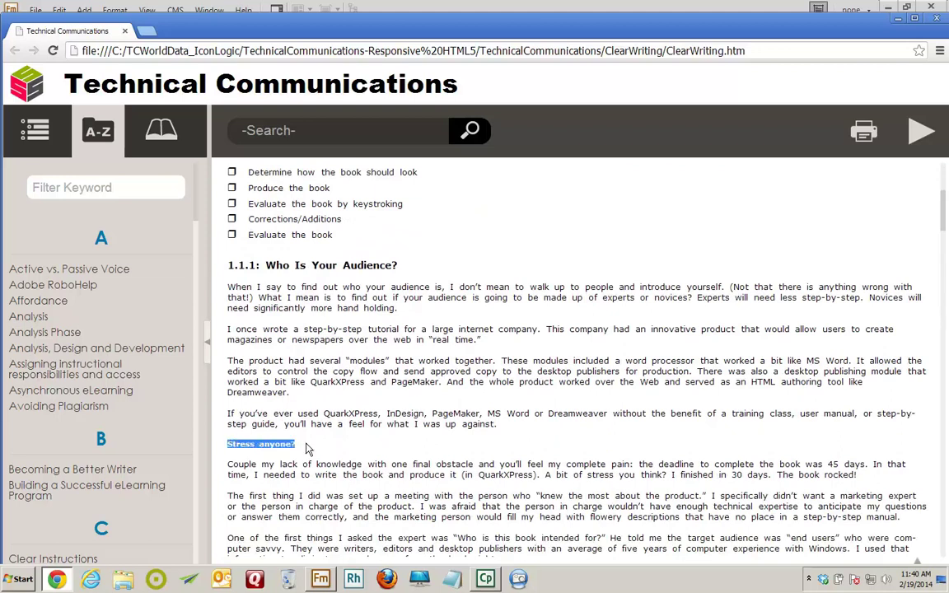
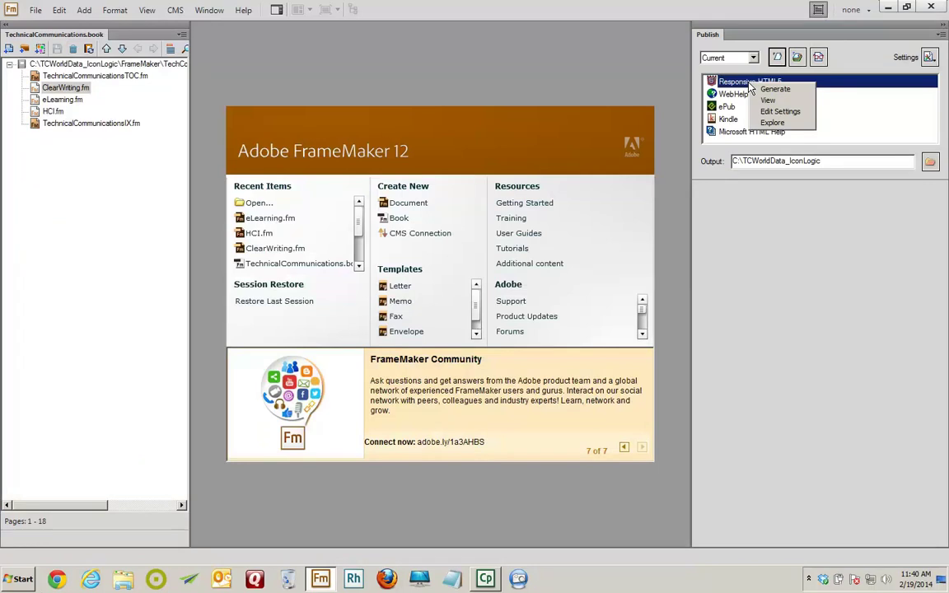
In the Responsive HTML5 style mapping, set the Bulleted paragraph style's autonumber to Convert to HTML List
{"action": "left_click", "coordinate": [776, 111]}
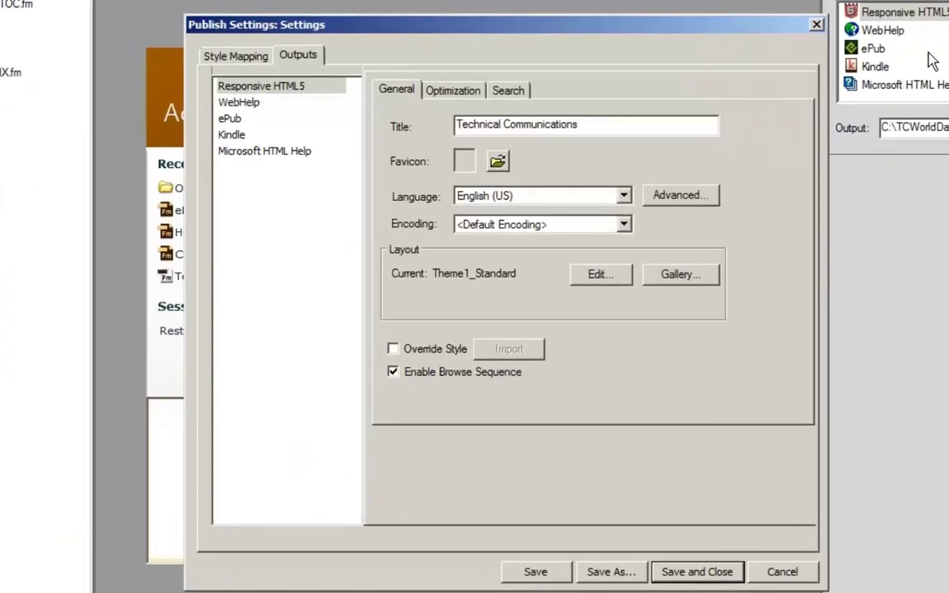
{"action": "left_click", "coordinate": [232, 55]}
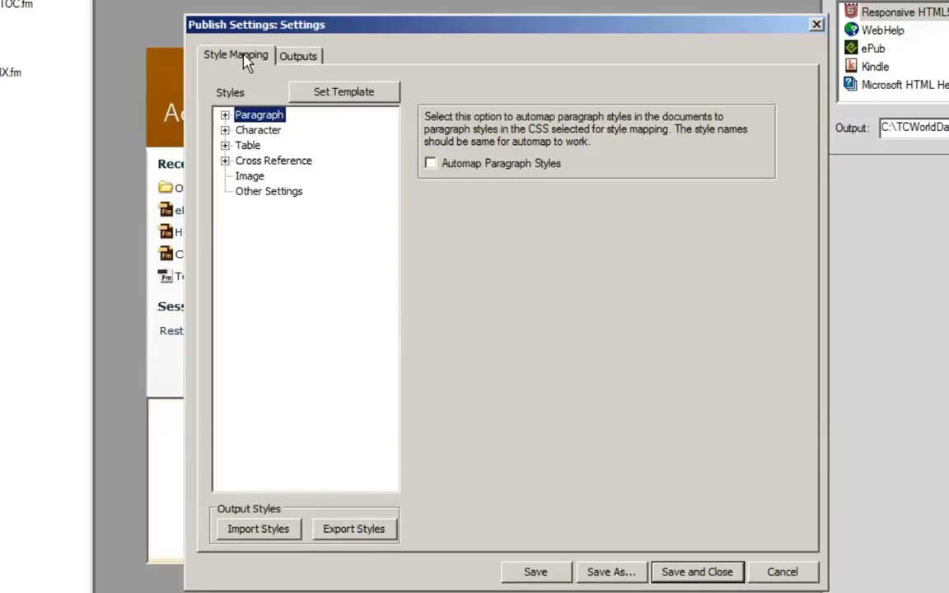
{"action": "left_click", "coordinate": [225, 115]}
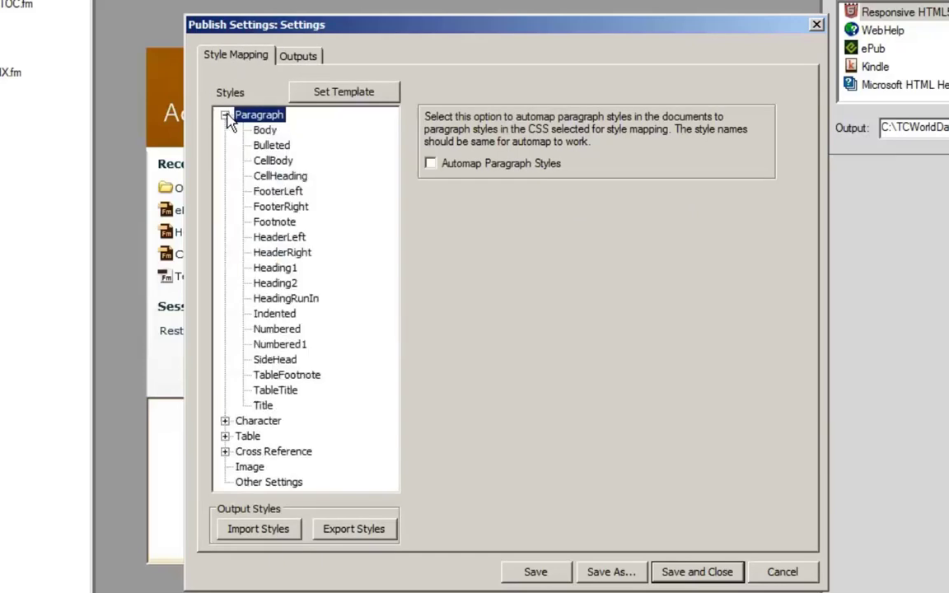
{"action": "left_click", "coordinate": [284, 148]}
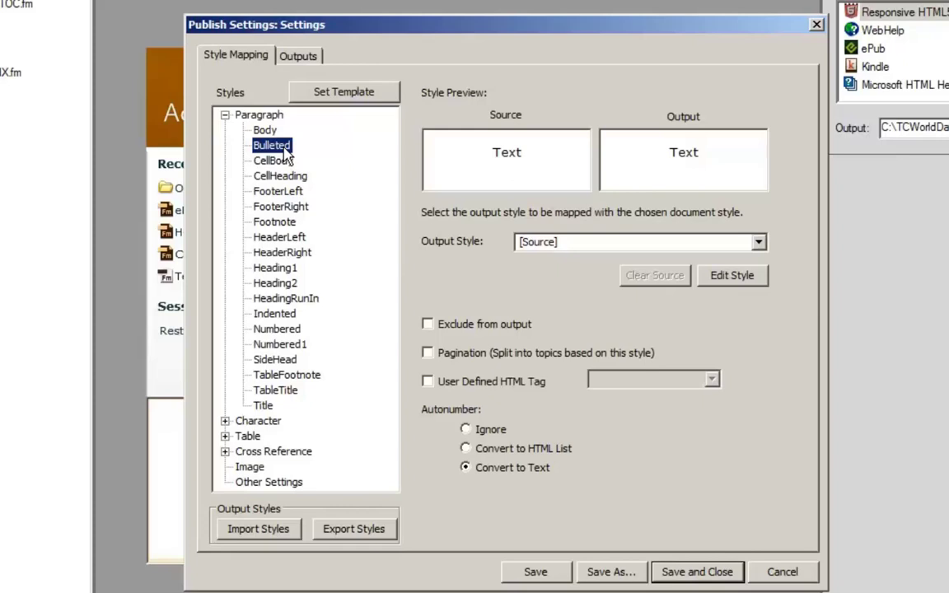
{"action": "left_click", "coordinate": [466, 449]}
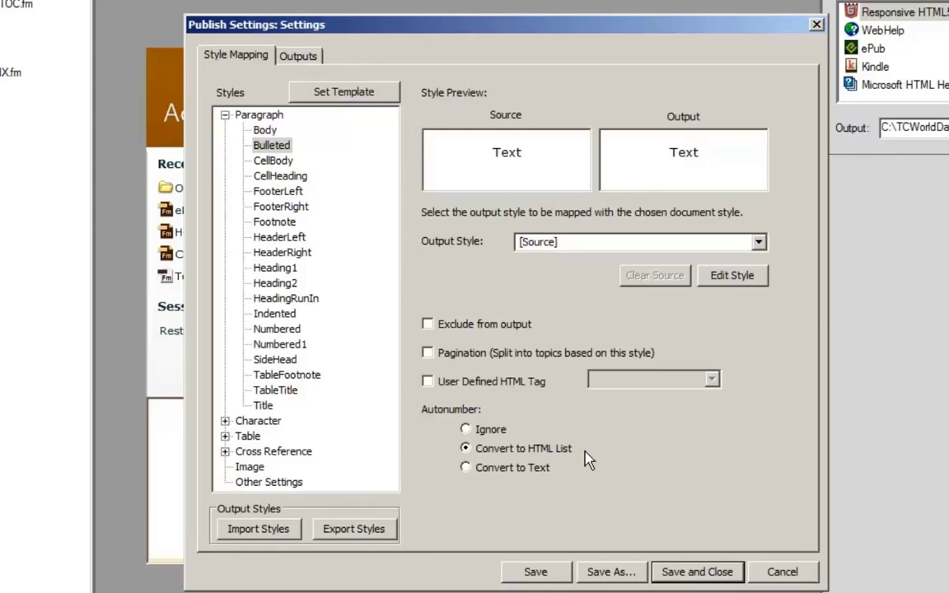
Map the Heading1 paragraph style to the Heading 1 output style, with pagination enabled and autonumber set to Ignore
{"action": "left_click", "coordinate": [287, 273]}
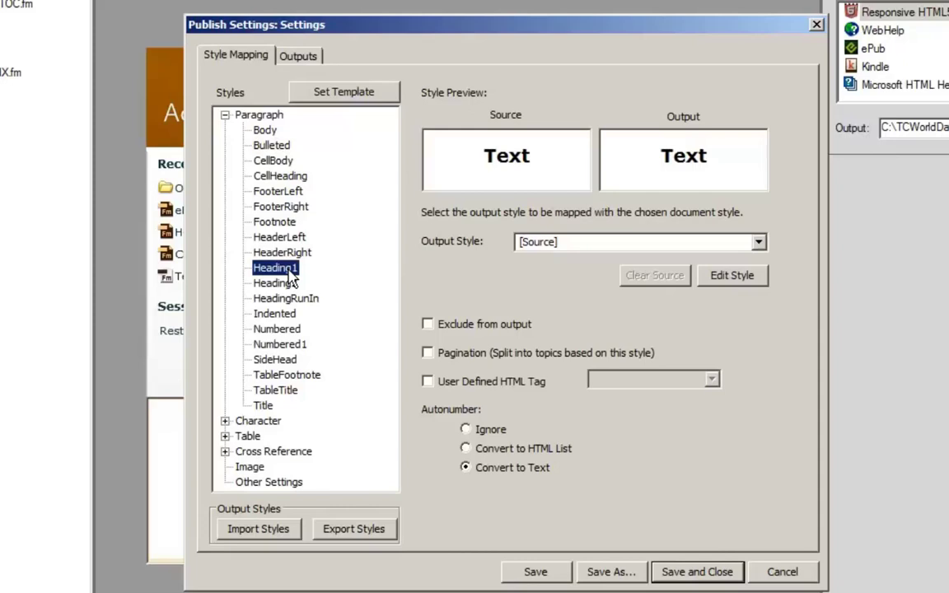
{"action": "left_click", "coordinate": [758, 242]}
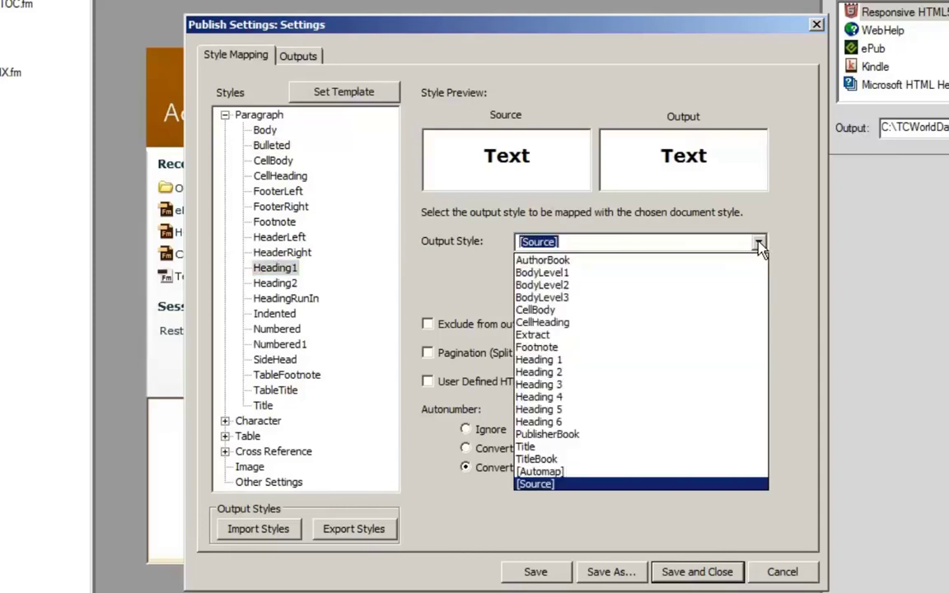
{"action": "left_click", "coordinate": [646, 361]}
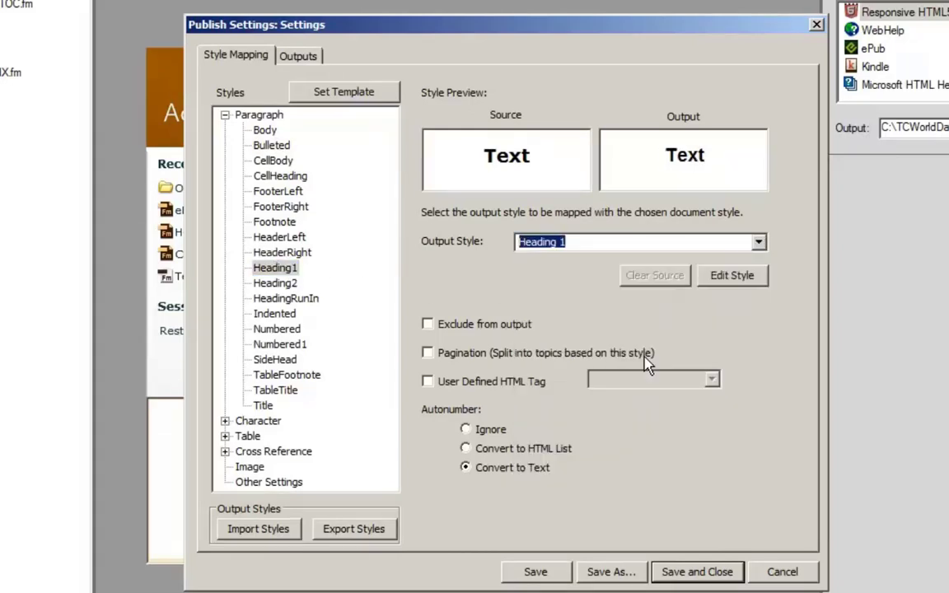
{"action": "left_click", "coordinate": [428, 353]}
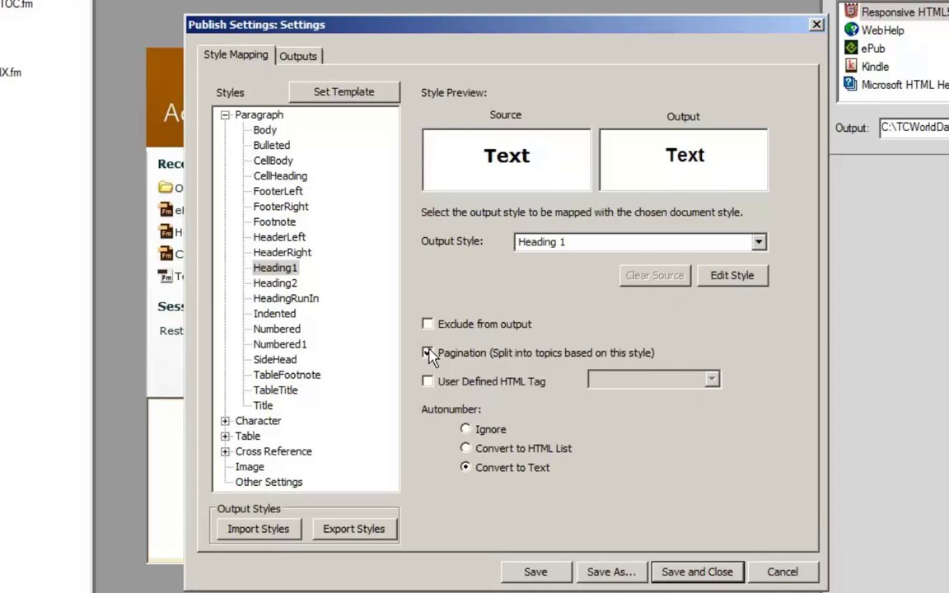
{"action": "left_click", "coordinate": [467, 430]}
Map the Heading2 paragraph style to the Heading 1 output style, with pagination enabled and autonumber set to Ignore
{"action": "left_click", "coordinate": [290, 283]}
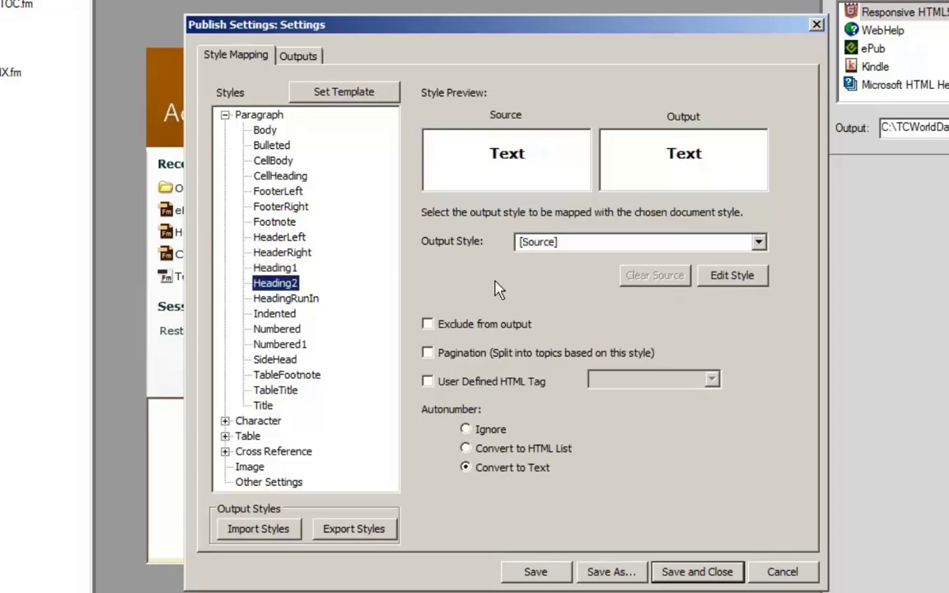
{"action": "left_click", "coordinate": [757, 242]}
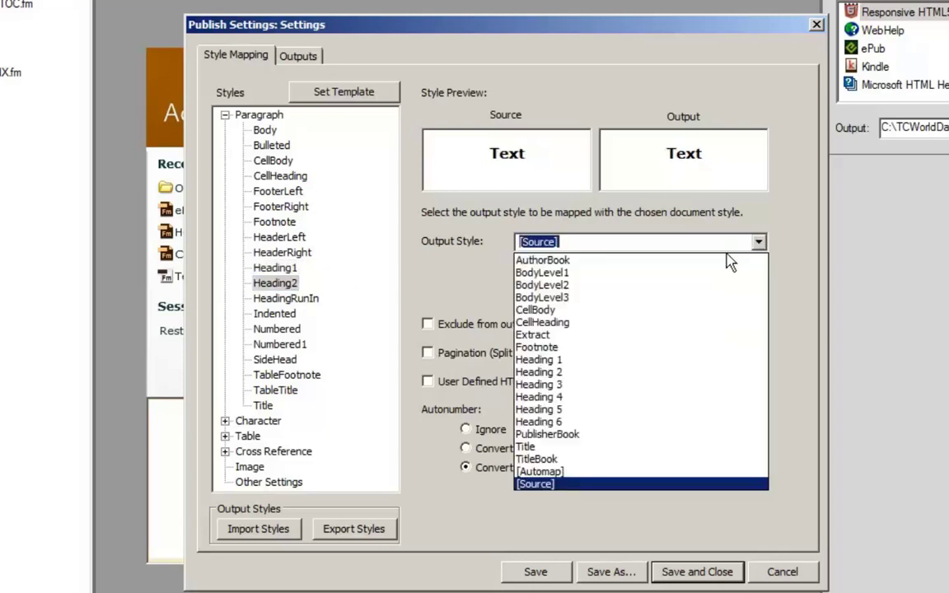
{"action": "left_click", "coordinate": [635, 360]}
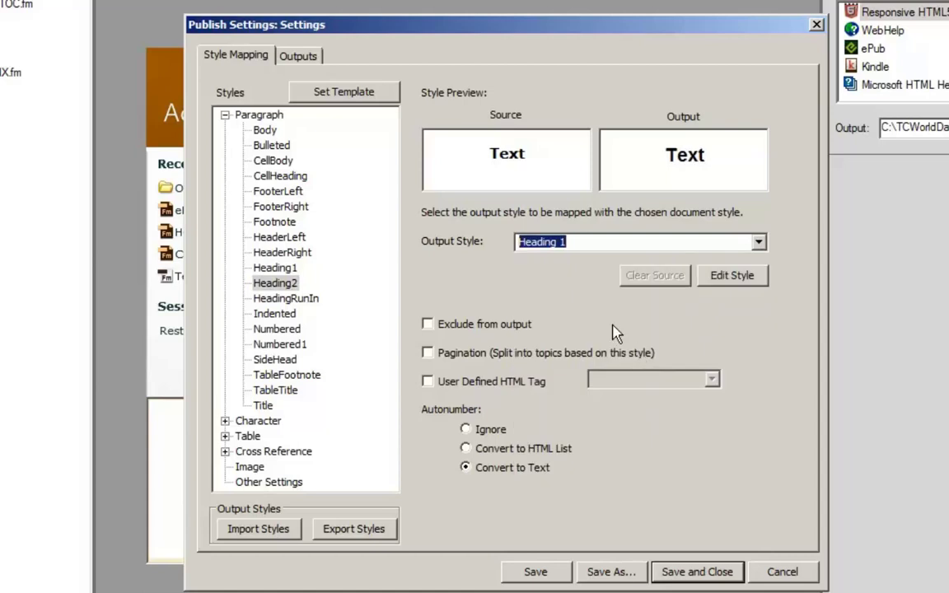
{"action": "left_click", "coordinate": [428, 353]}
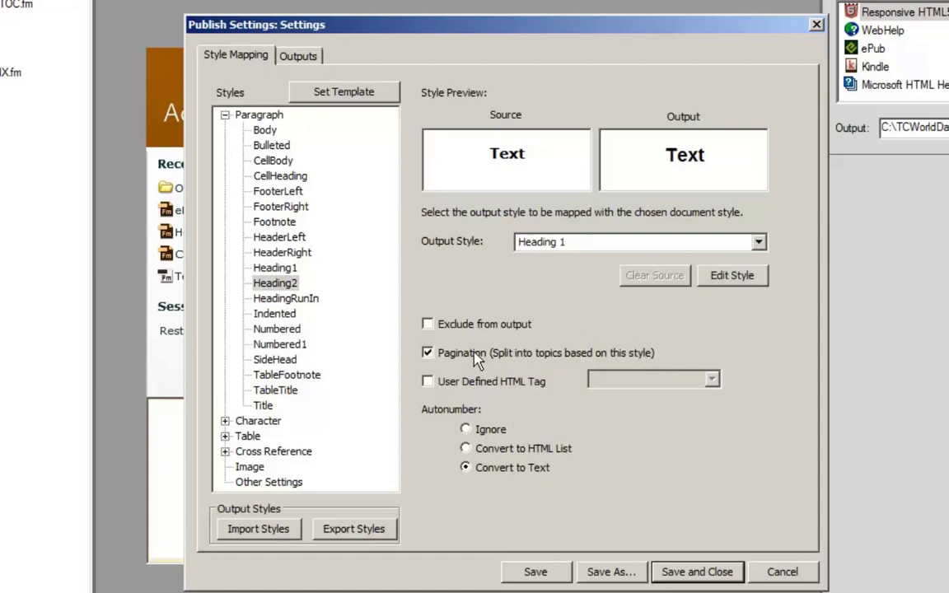
{"action": "left_click", "coordinate": [476, 435]}
Map the Title paragraph style to the Heading 1 output style, with pagination enabled and autonumber set to Ignore
{"action": "left_click", "coordinate": [261, 405]}
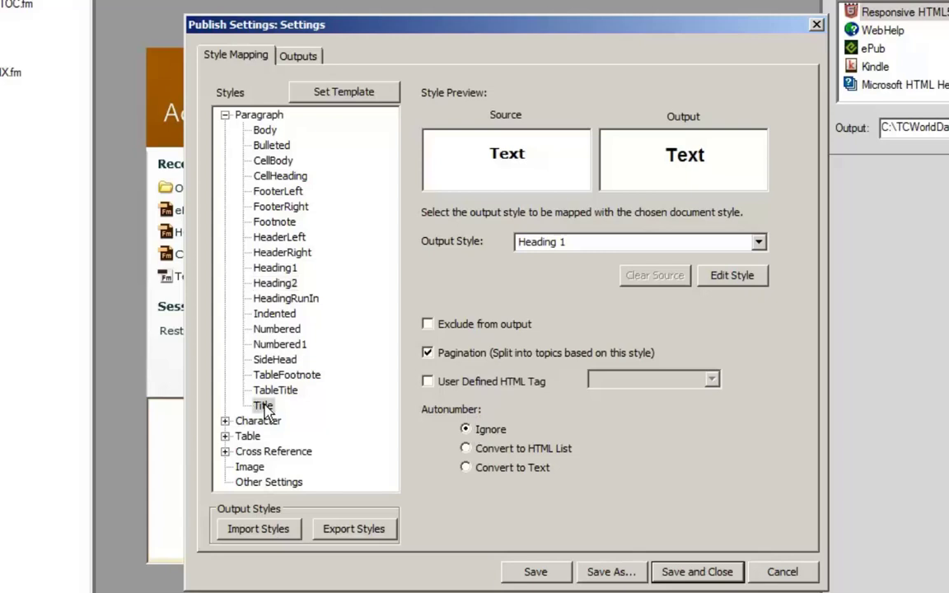
{"action": "left_click", "coordinate": [759, 244]}
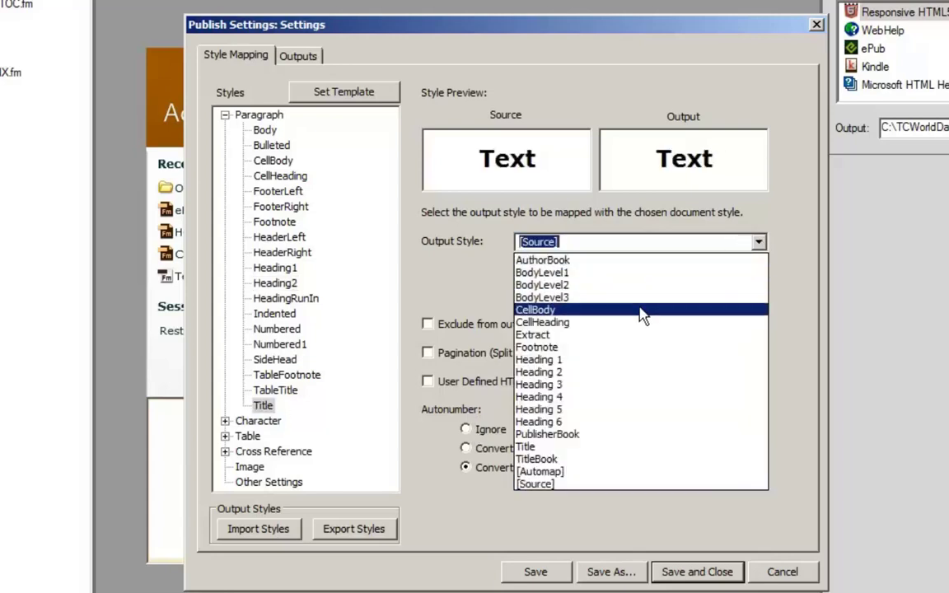
{"action": "left_click", "coordinate": [627, 362]}
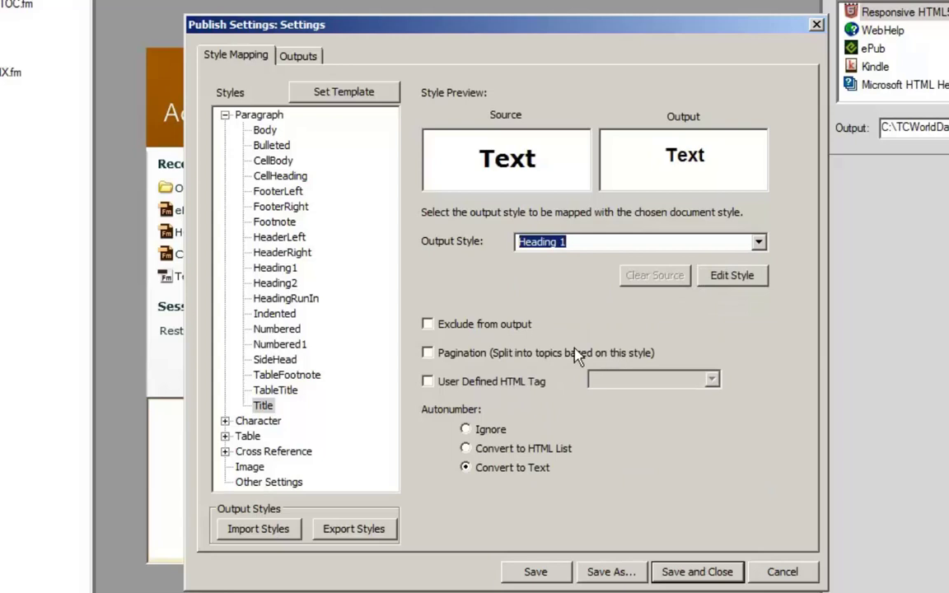
{"action": "left_click", "coordinate": [464, 355]}
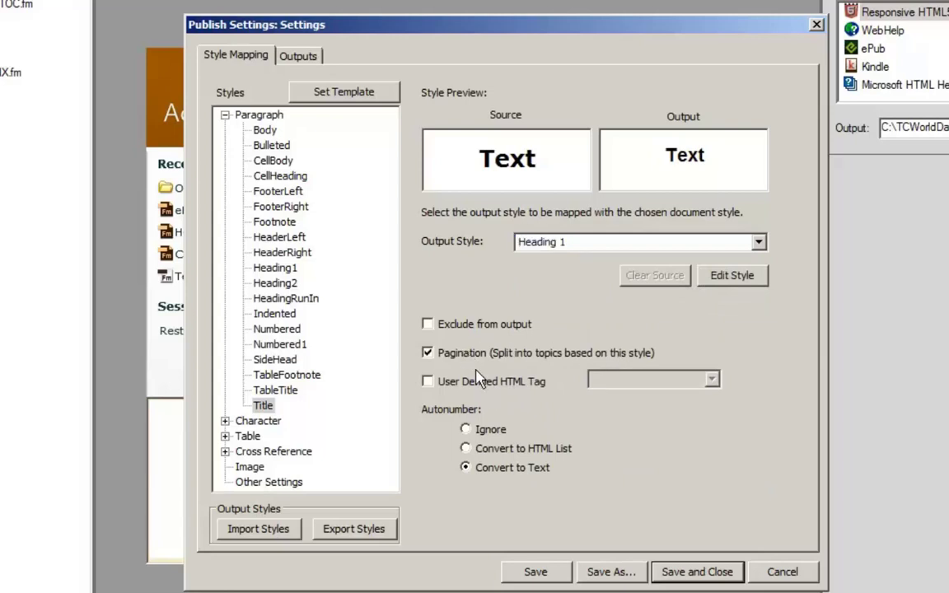
{"action": "left_click", "coordinate": [481, 430]}
Exclude the SideHead paragraph style from the output, and save and close the publish settings
{"action": "left_click", "coordinate": [277, 362]}
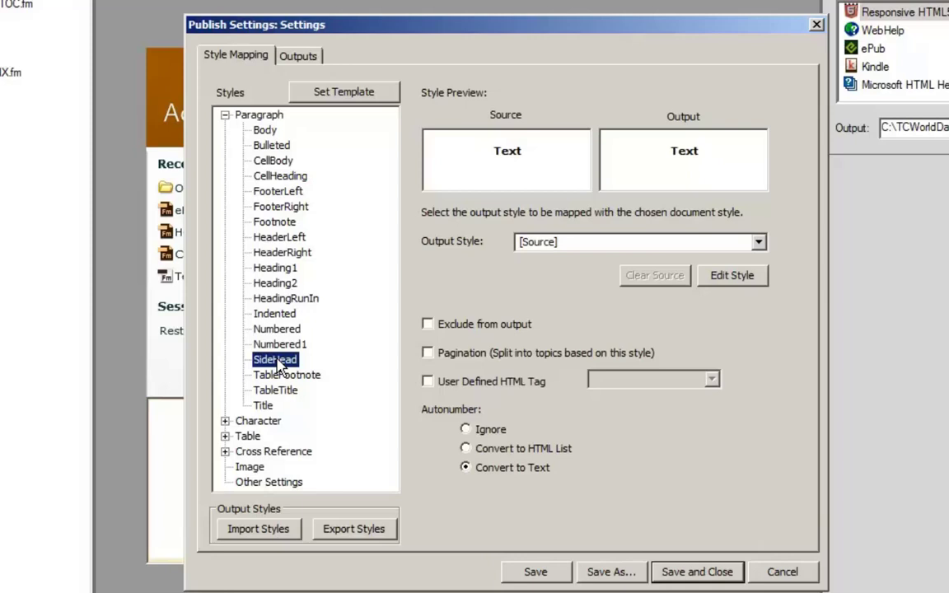
{"action": "left_click", "coordinate": [430, 324]}
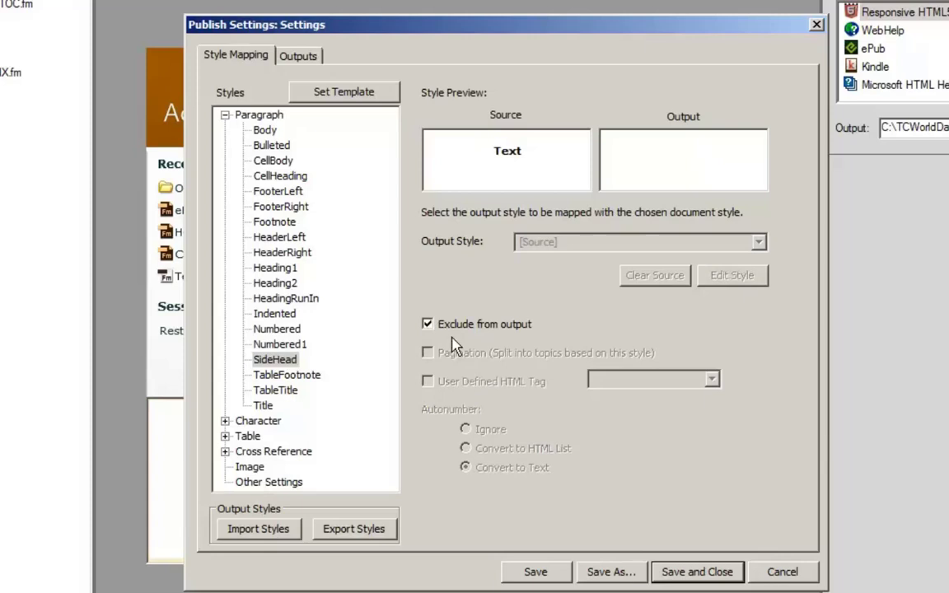
{"action": "left_click", "coordinate": [680, 576]}
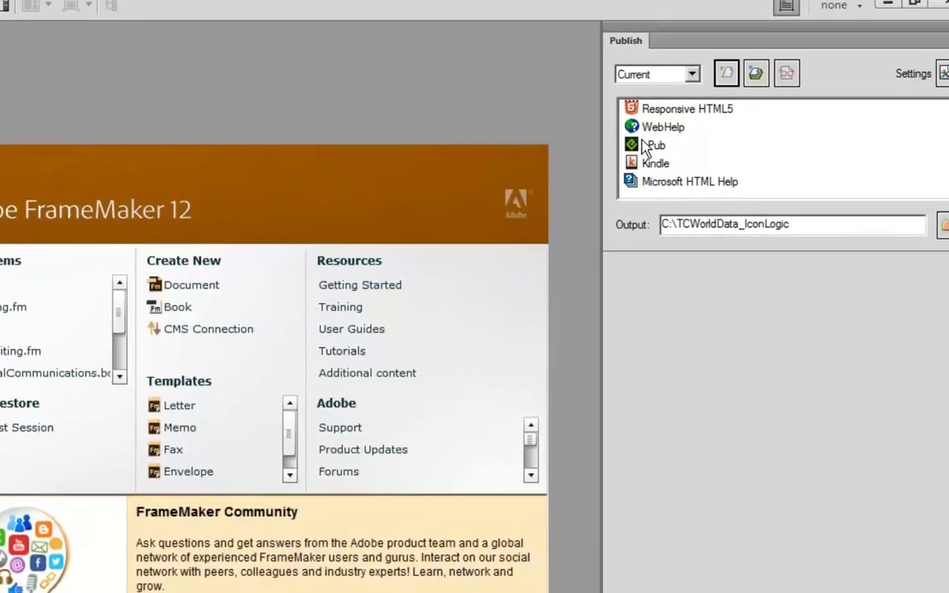
Publish the book as Responsive HTML5 with the new style mappings
{"action": "left_click", "coordinate": [667, 109]}
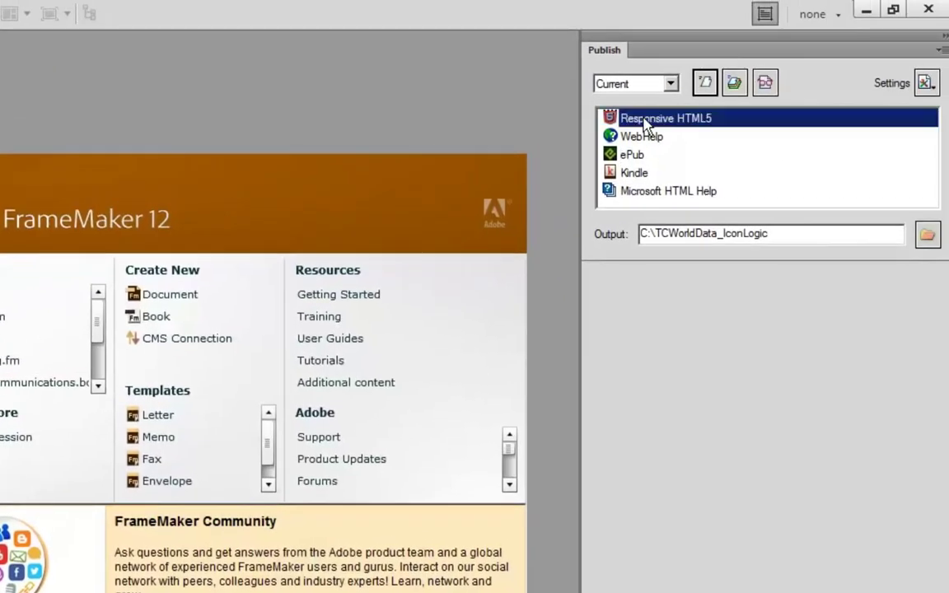
{"action": "left_click", "coordinate": [705, 84]}
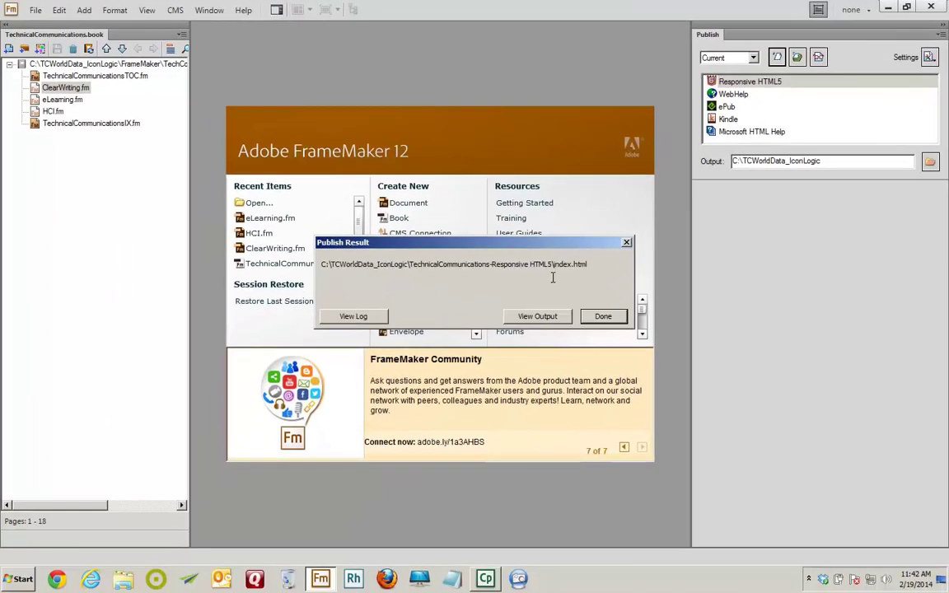
View the published Responsive HTML5 output, check its table of contents and the Step-By-Step Documentation topic, and close the browser
{"action": "left_click", "coordinate": [548, 316]}
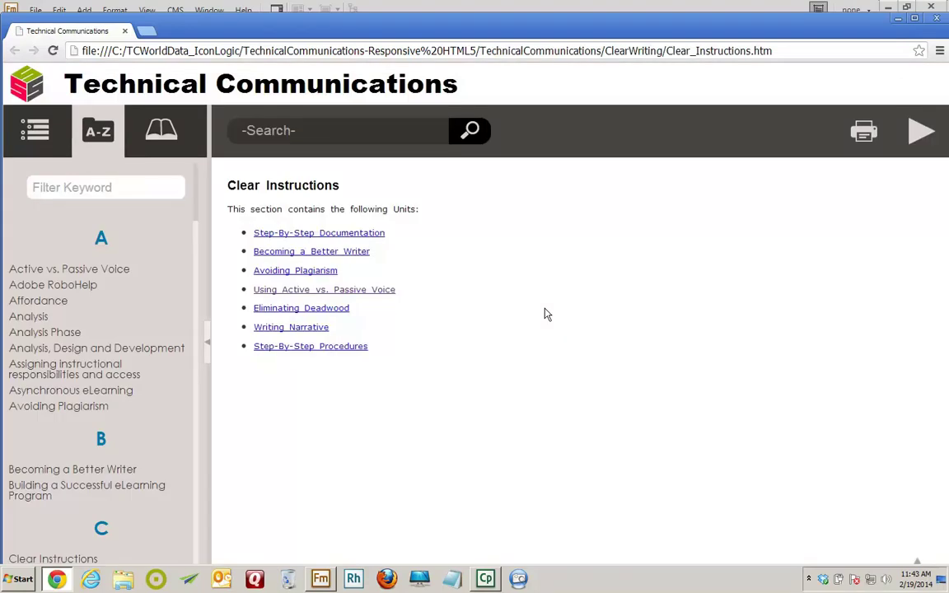
{"action": "left_click", "coordinate": [37, 132]}
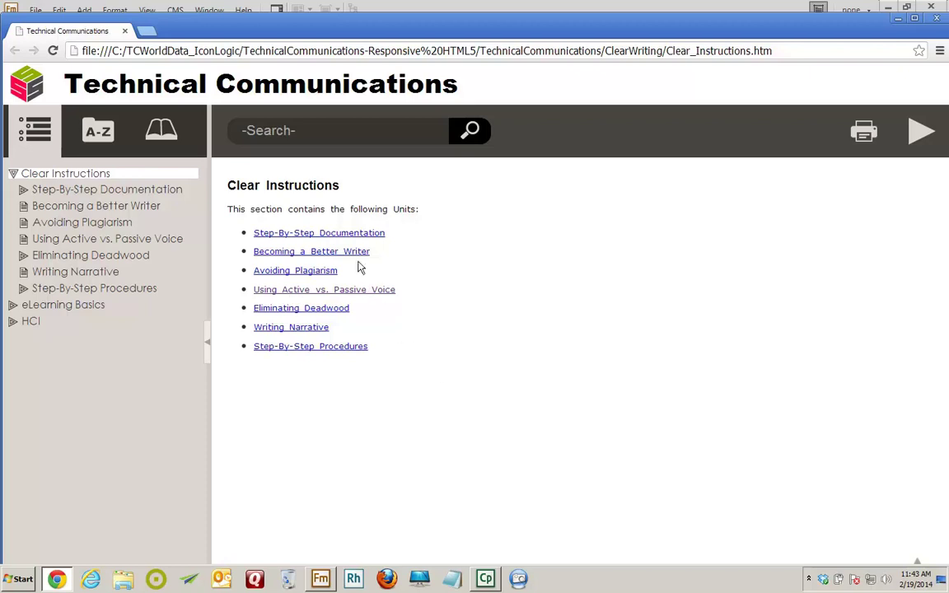
{"action": "left_click", "coordinate": [353, 235]}
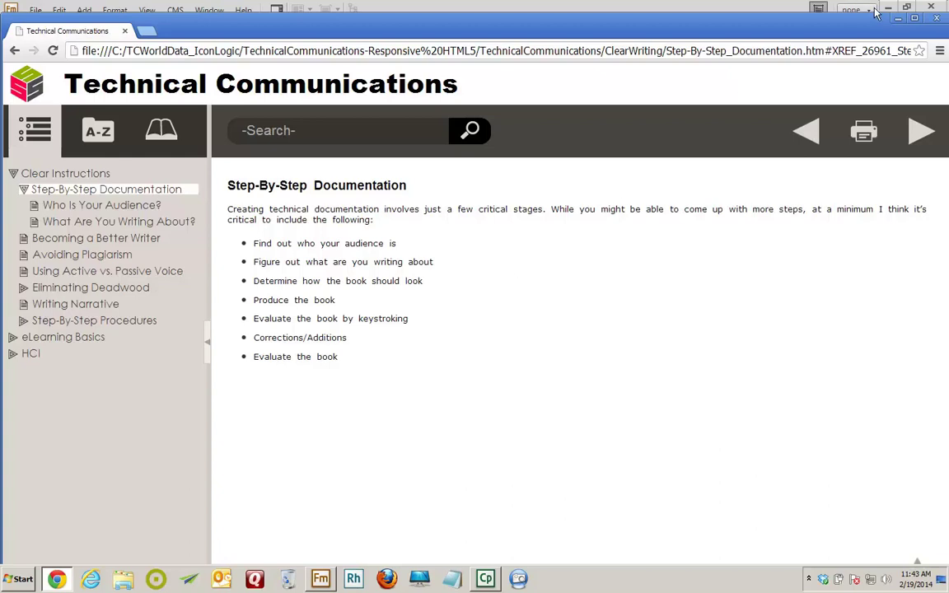
{"action": "left_click", "coordinate": [936, 20]}
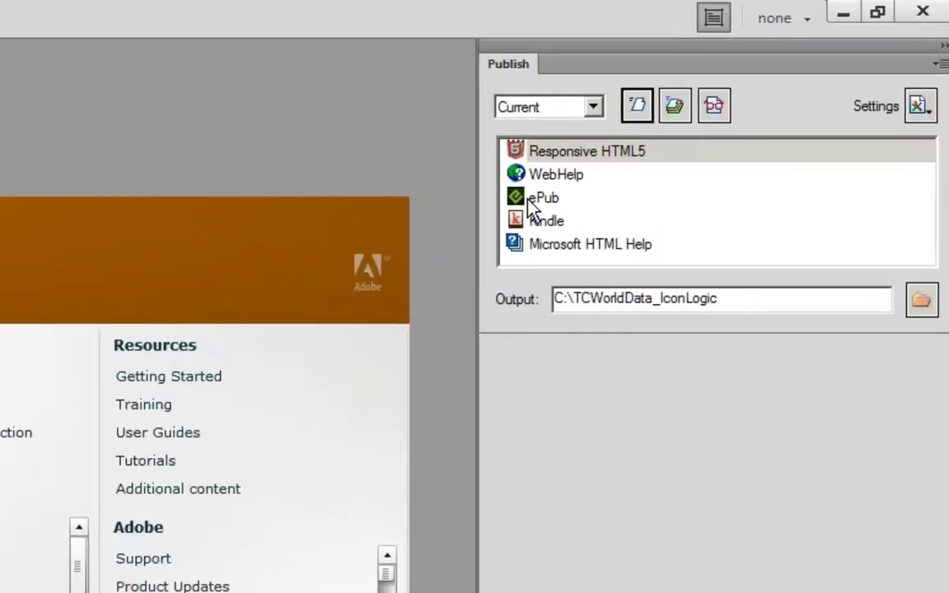
In the ePub output's meta information, enter the author's name, the publisher IconLogic, Inc. and the publish date 2/19/2014
{"action": "left_click", "coordinate": [612, 164]}
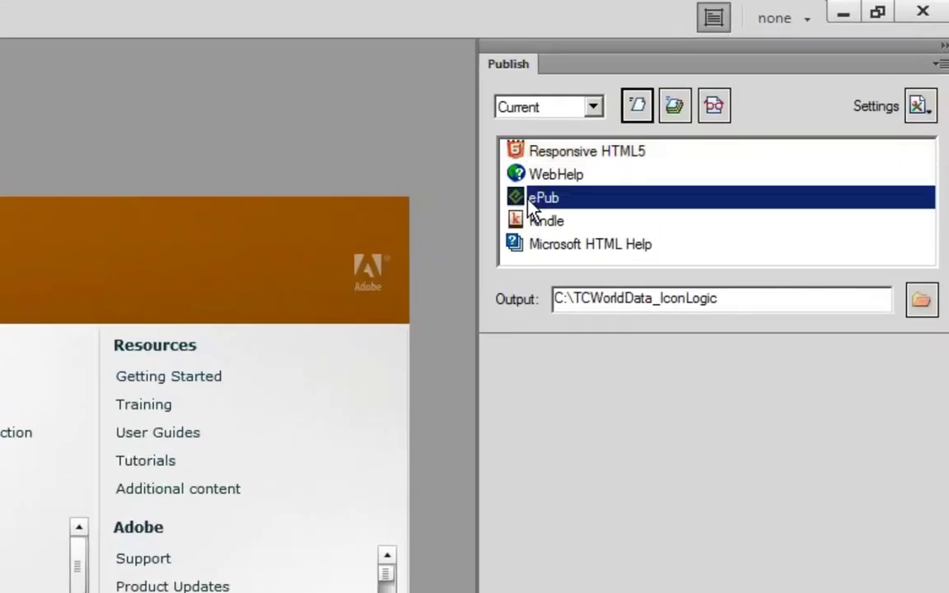
{"action": "right_click", "coordinate": [531, 210]}
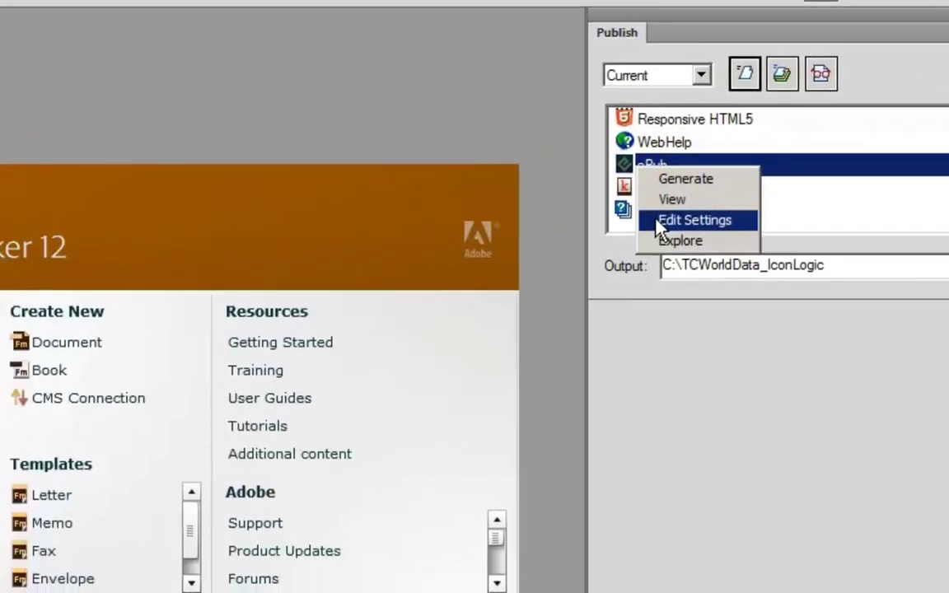
{"action": "left_click", "coordinate": [684, 219]}
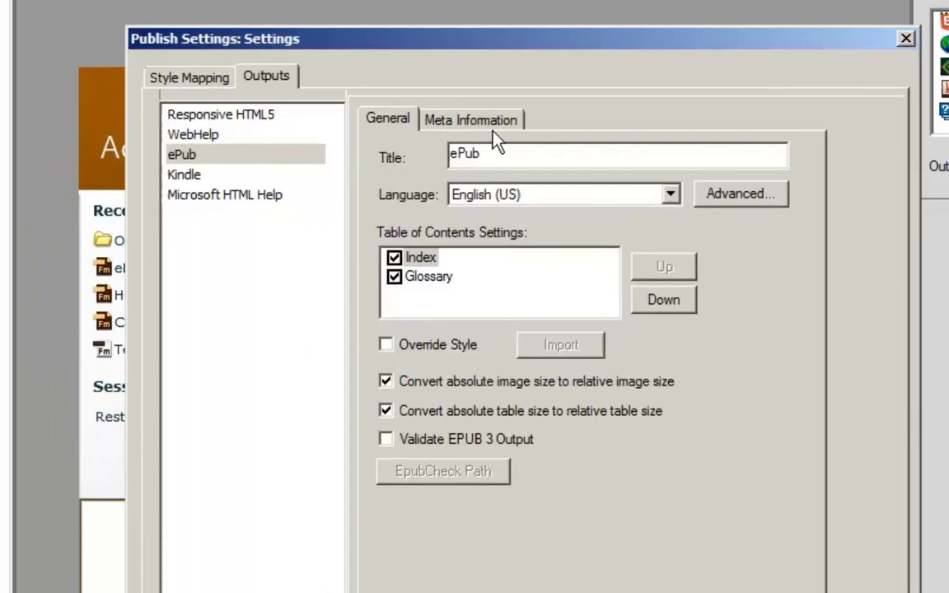
{"action": "left_click", "coordinate": [485, 123]}
{"action": "left_click", "coordinate": [594, 169]}
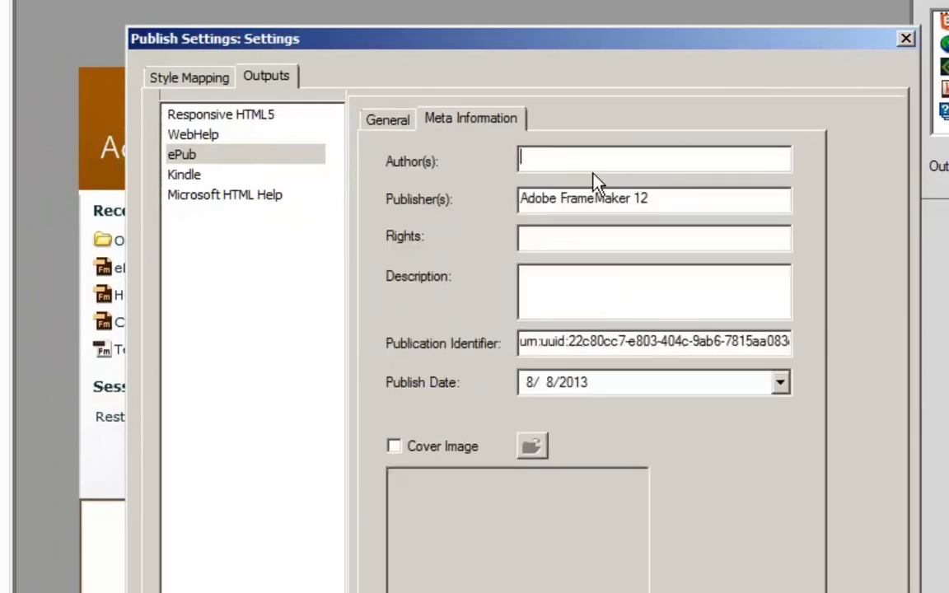
{"action": "type", "text": "Kevin Siegel"}
{"action": "key", "text": "Tab"}
{"action": "key", "text": "BackSpace"}
{"action": "type", "text": "IconLogic, Inc."}
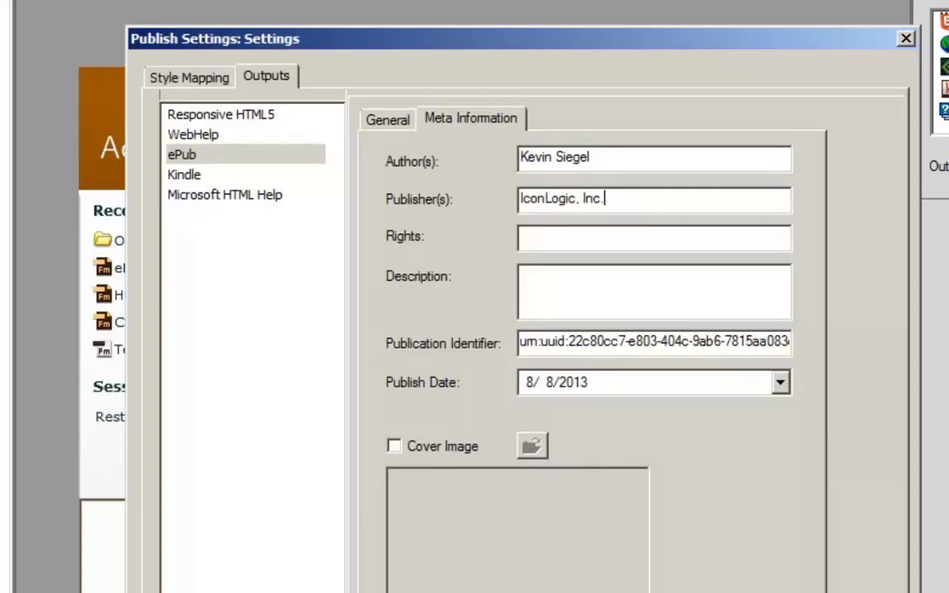
{"action": "left_click", "coordinate": [529, 386]}
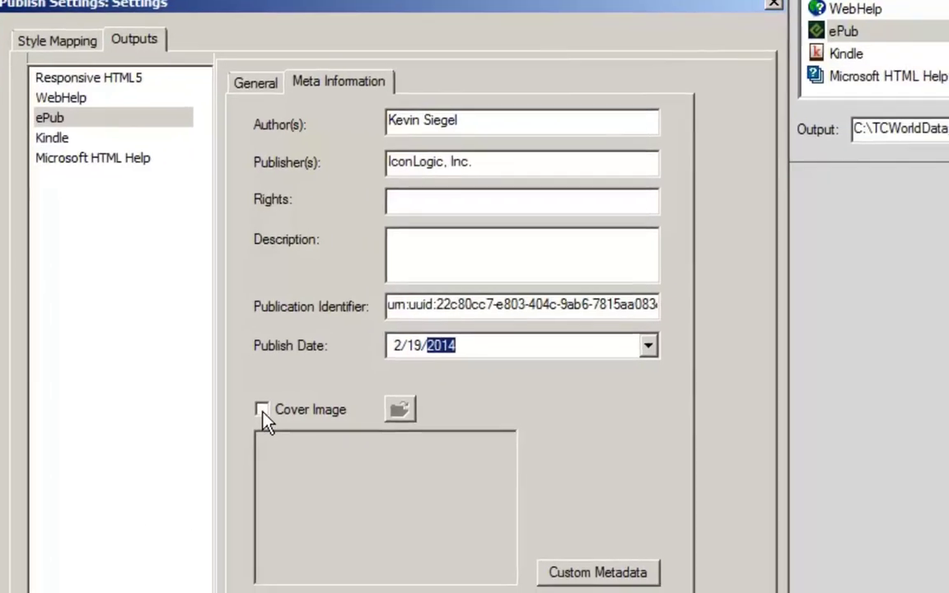
Assign TechComCover.jpg from the Images folder as the ePub cover image, and save and close the publish settings
{"action": "left_click", "coordinate": [341, 433]}
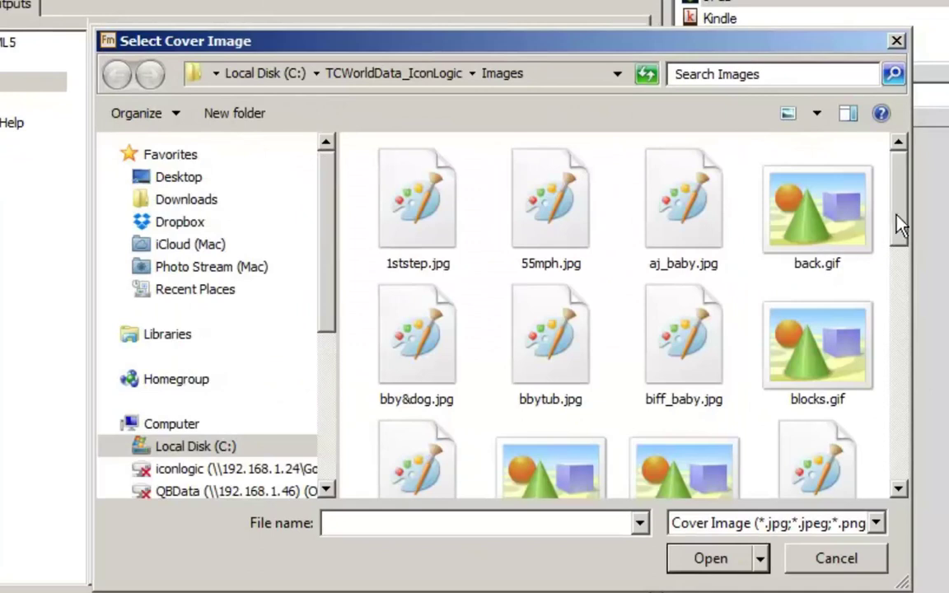
{"action": "left_click_drag", "start_coordinate": [903, 224], "coordinate": [903, 403]}
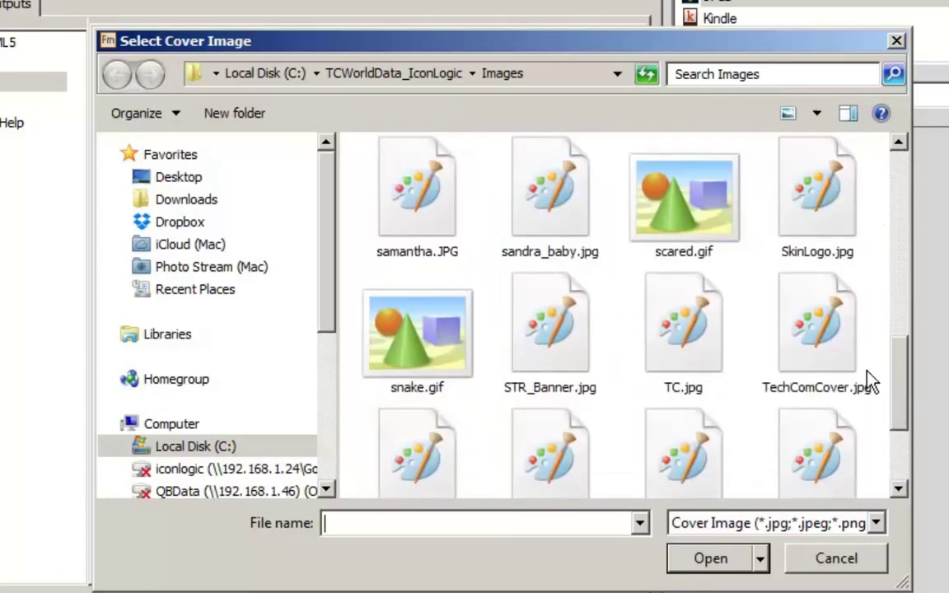
{"action": "left_click", "coordinate": [849, 355]}
{"action": "left_click", "coordinate": [720, 561]}
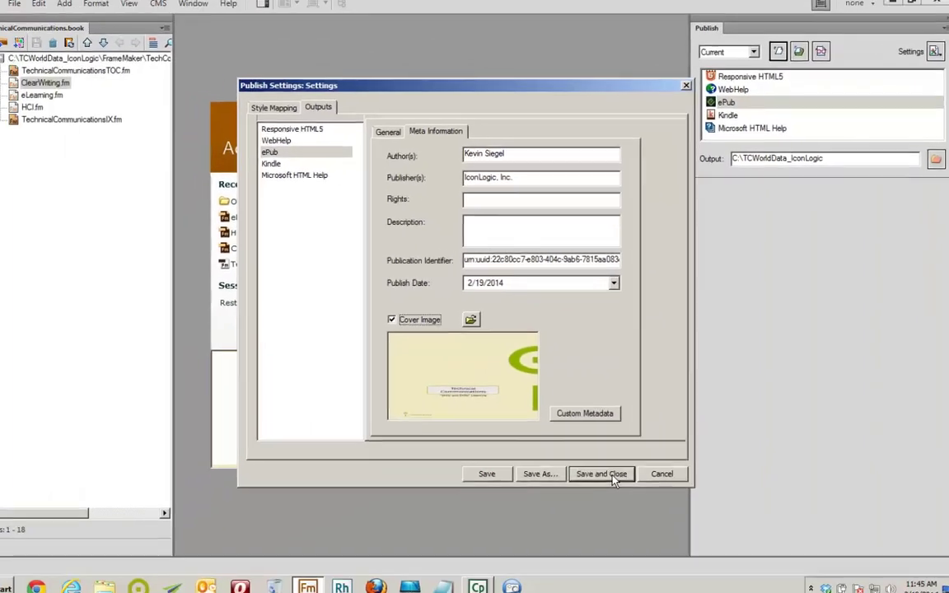
{"action": "left_click", "coordinate": [612, 476]}
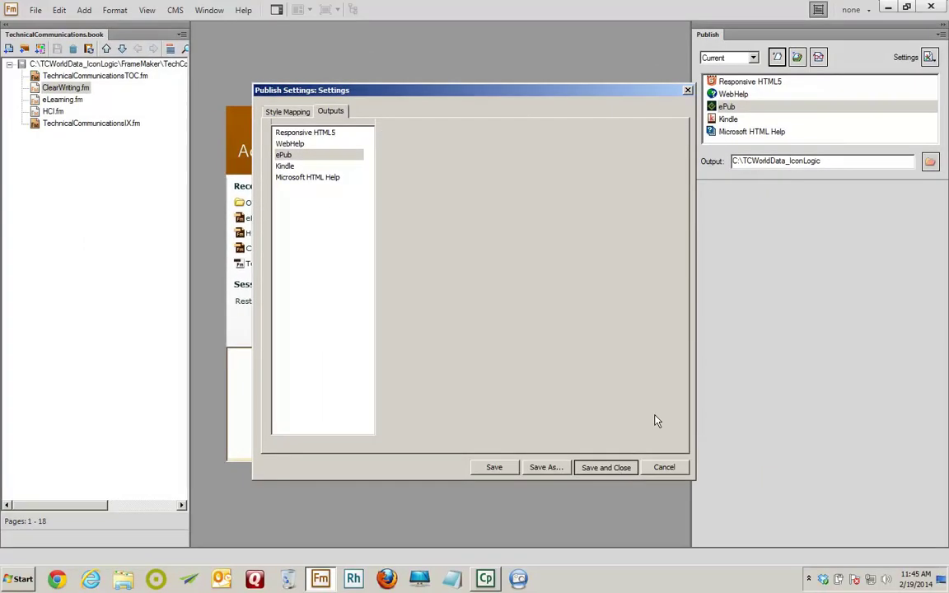
Publish the book as ePub and view the output at the Becoming a Better Writer topic under Clear Instructions
{"action": "left_click", "coordinate": [726, 107]}
{"action": "left_click", "coordinate": [779, 59]}
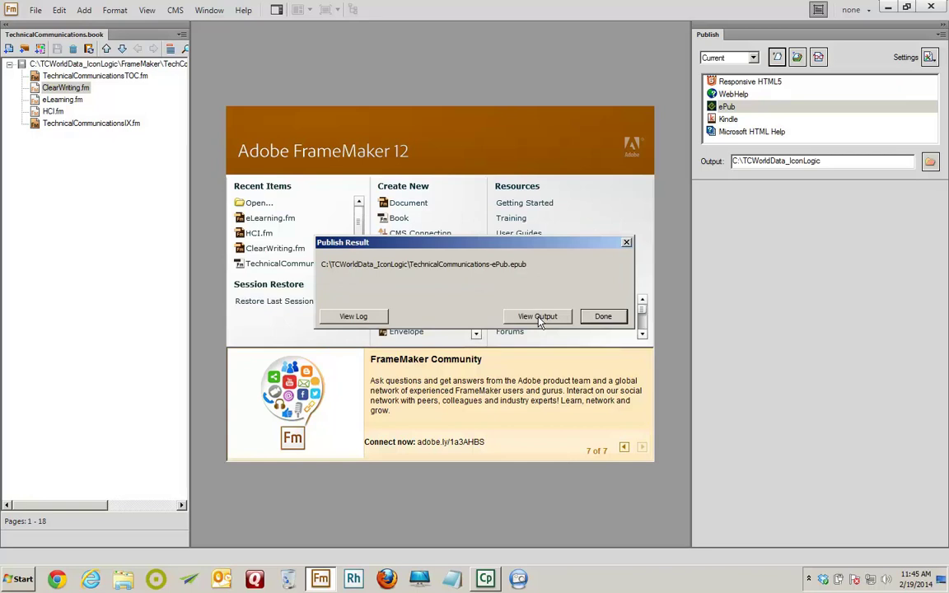
{"action": "left_click", "coordinate": [546, 317]}
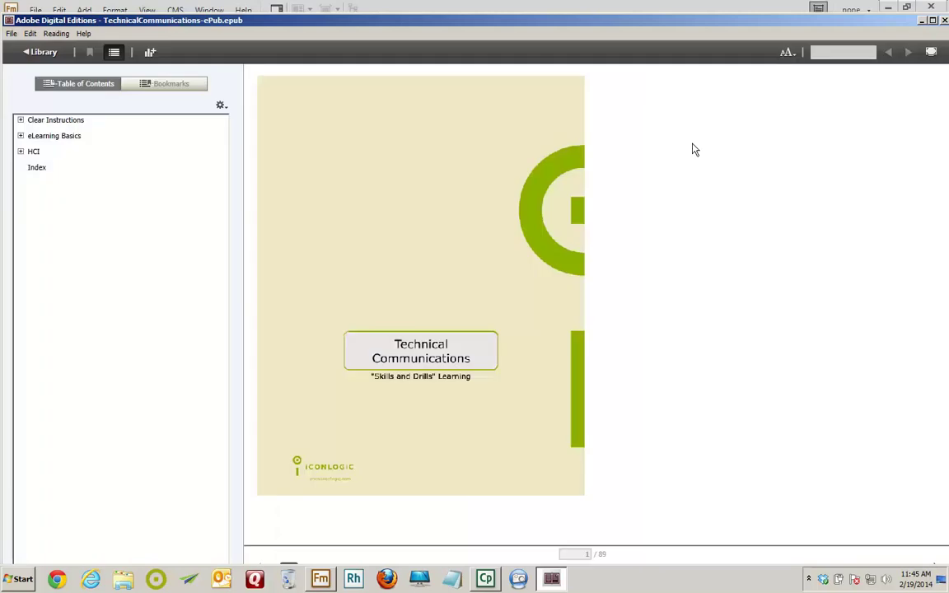
{"action": "left_click", "coordinate": [20, 120]}
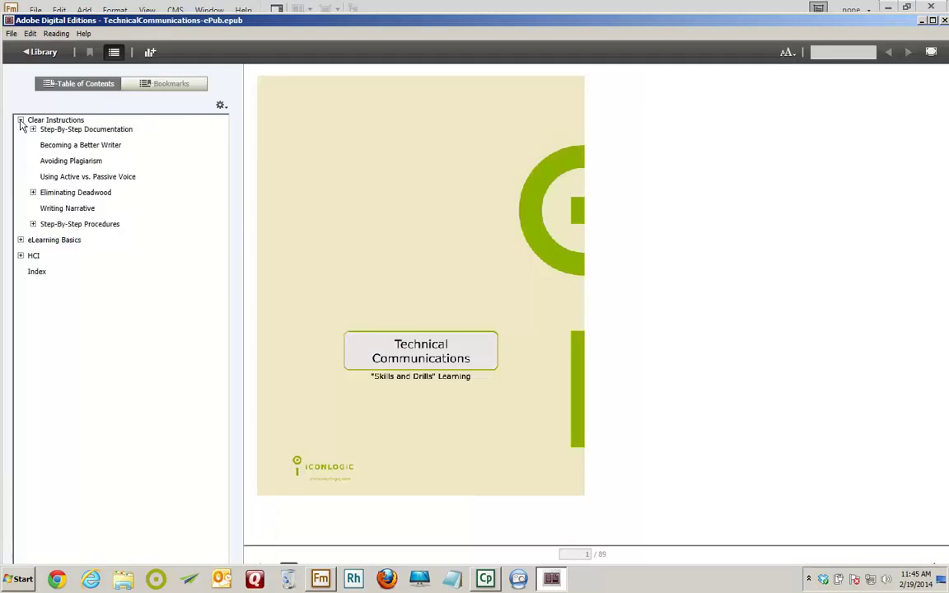
{"action": "left_click", "coordinate": [56, 148]}
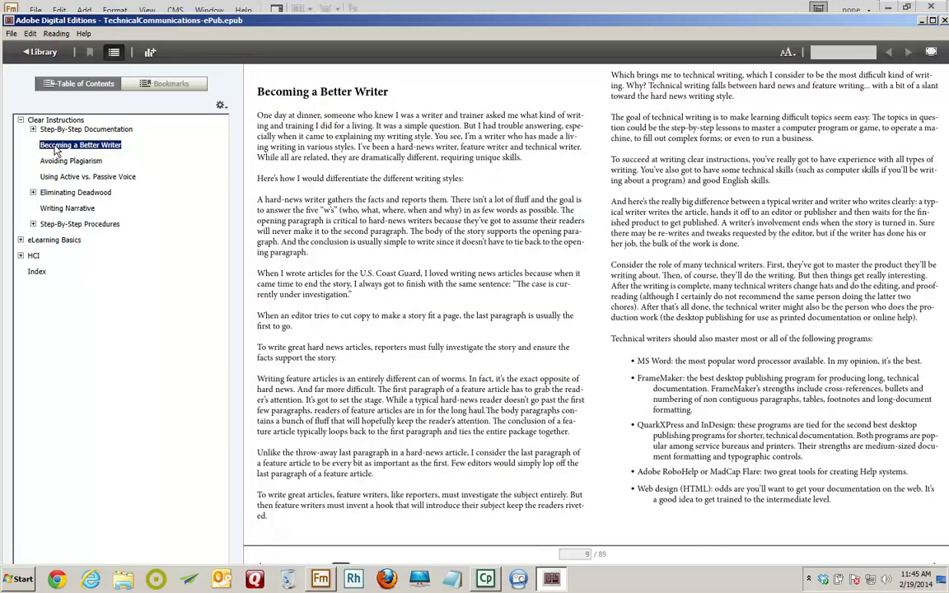